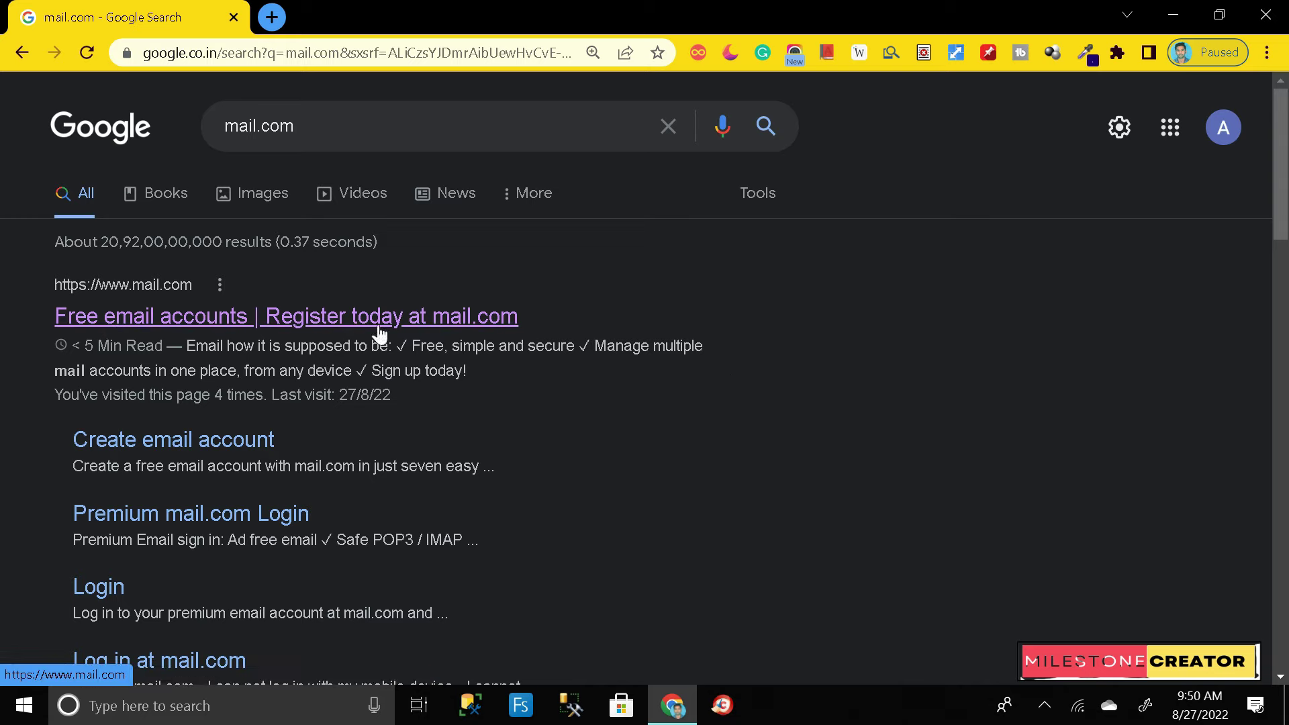
Step: Open the mail.com website from the search results
{"action": "left_click", "coordinate": [226, 325]}
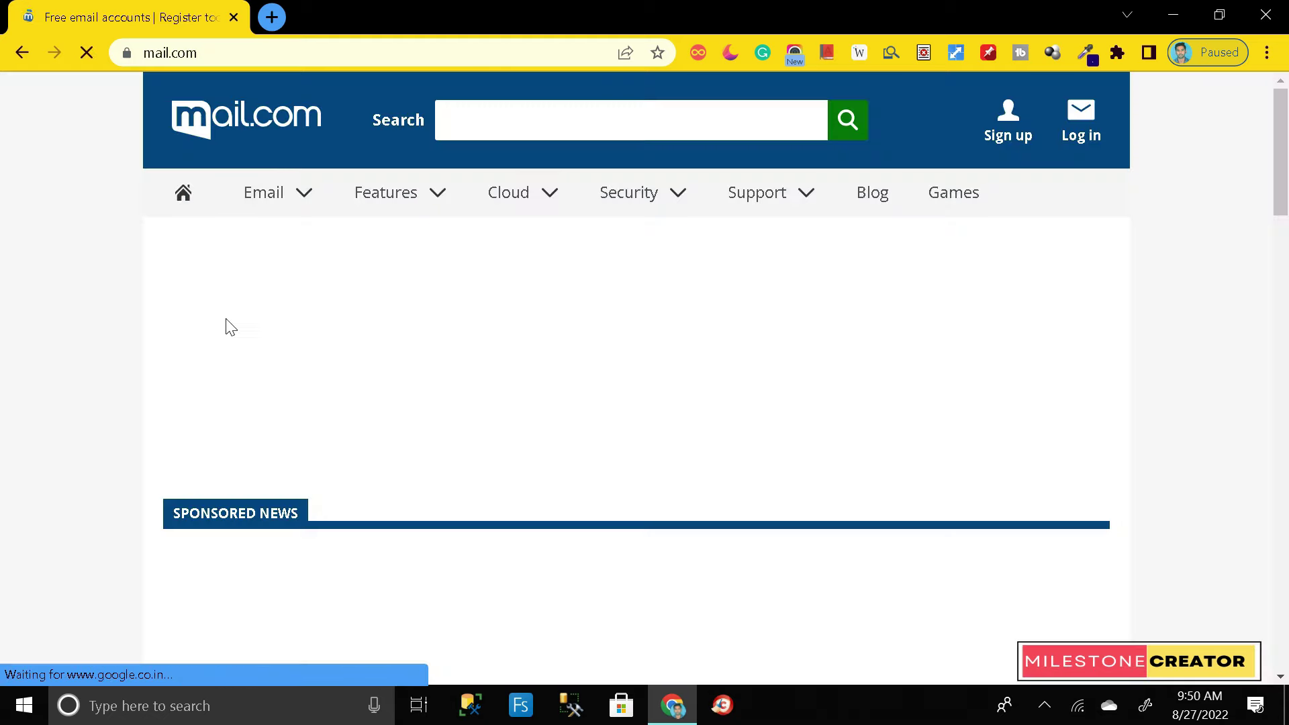
{"action": "scroll", "coordinate": [1101, 316], "scroll_direction": "down", "scroll_amount": 6}
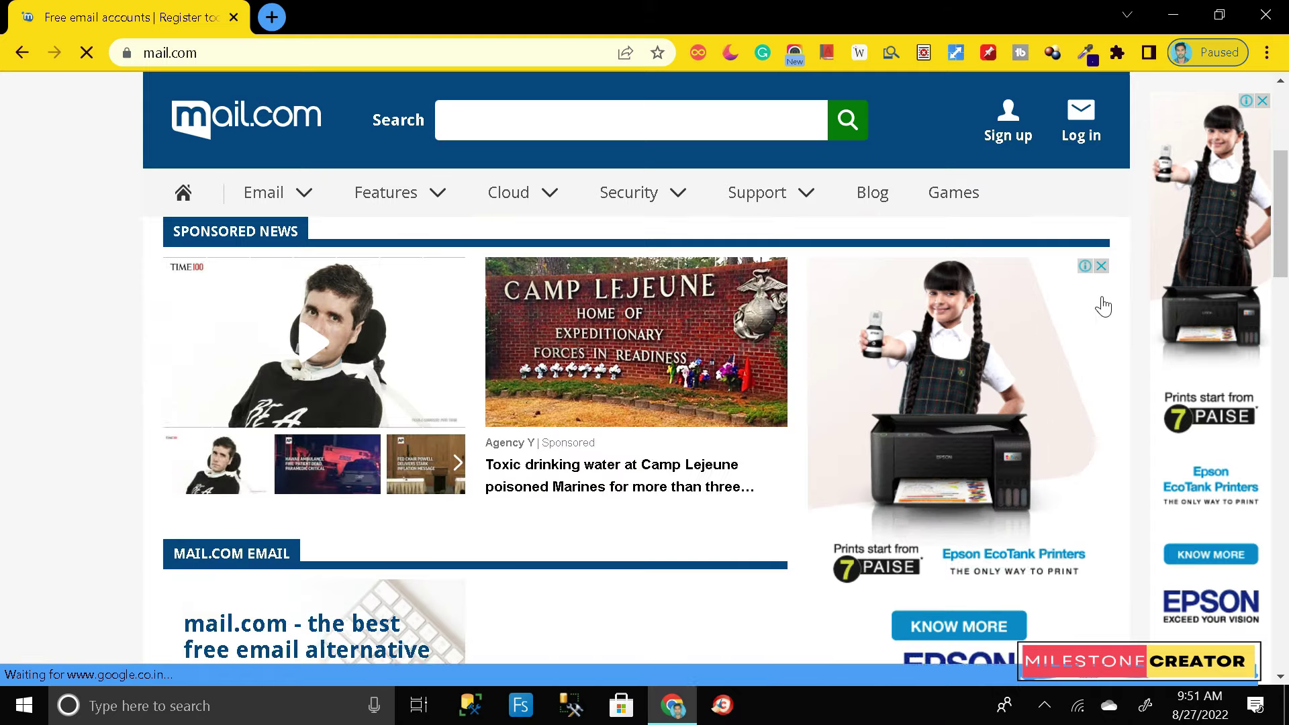
{"action": "scroll", "coordinate": [1111, 316], "scroll_direction": "up", "scroll_amount": 5}
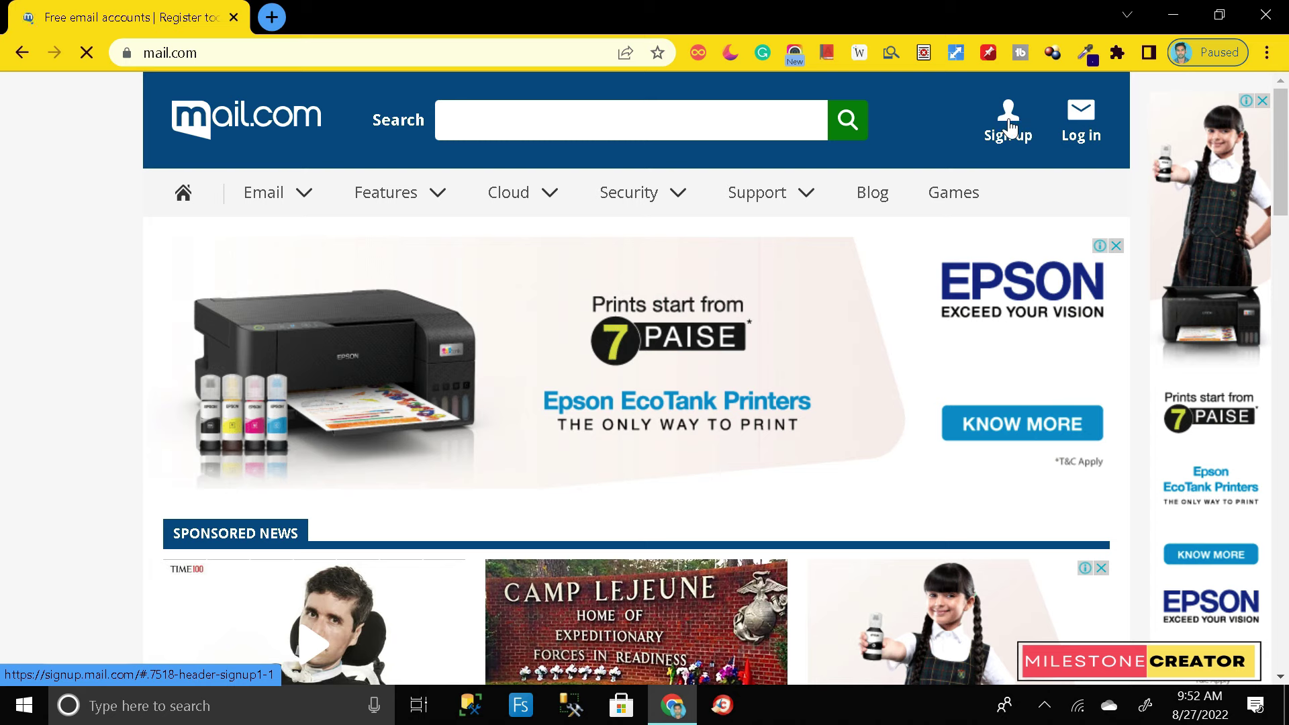
Step: Go to Sign up and put the cursor in the new username field
{"action": "left_click", "coordinate": [1010, 126]}
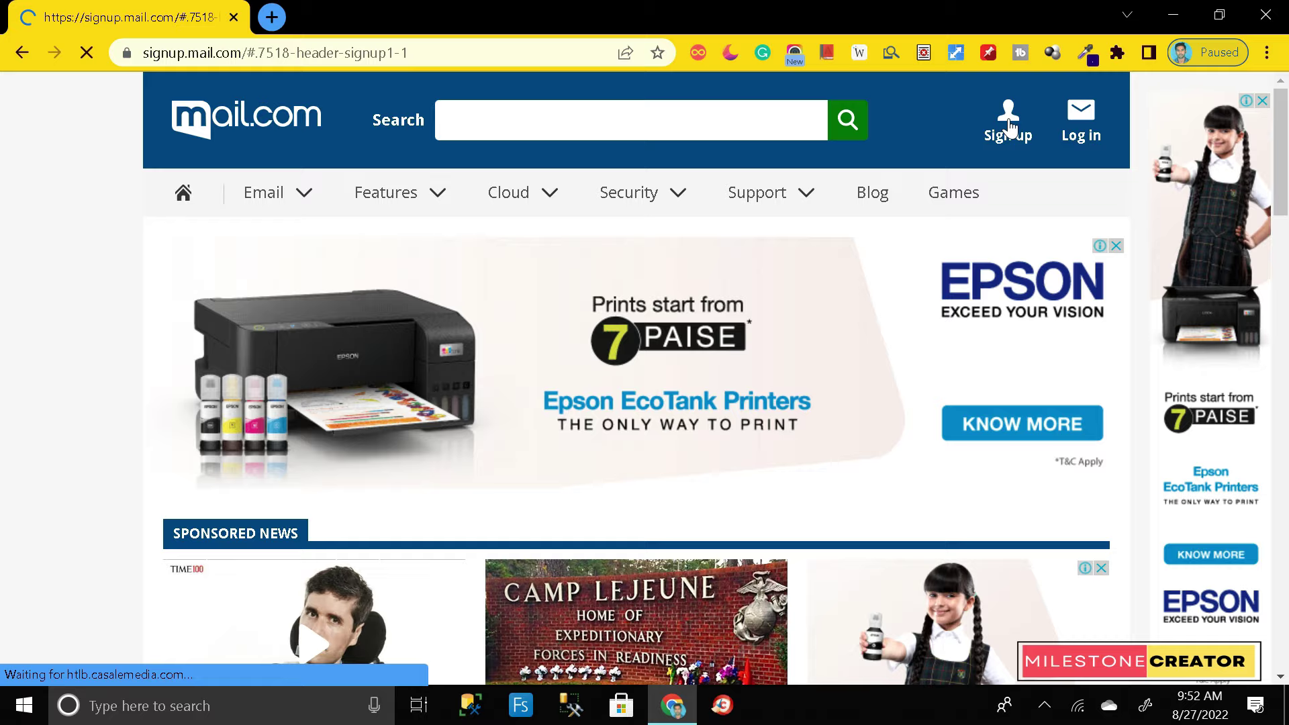
{"action": "scroll", "coordinate": [832, 235], "scroll_direction": "down", "scroll_amount": 10}
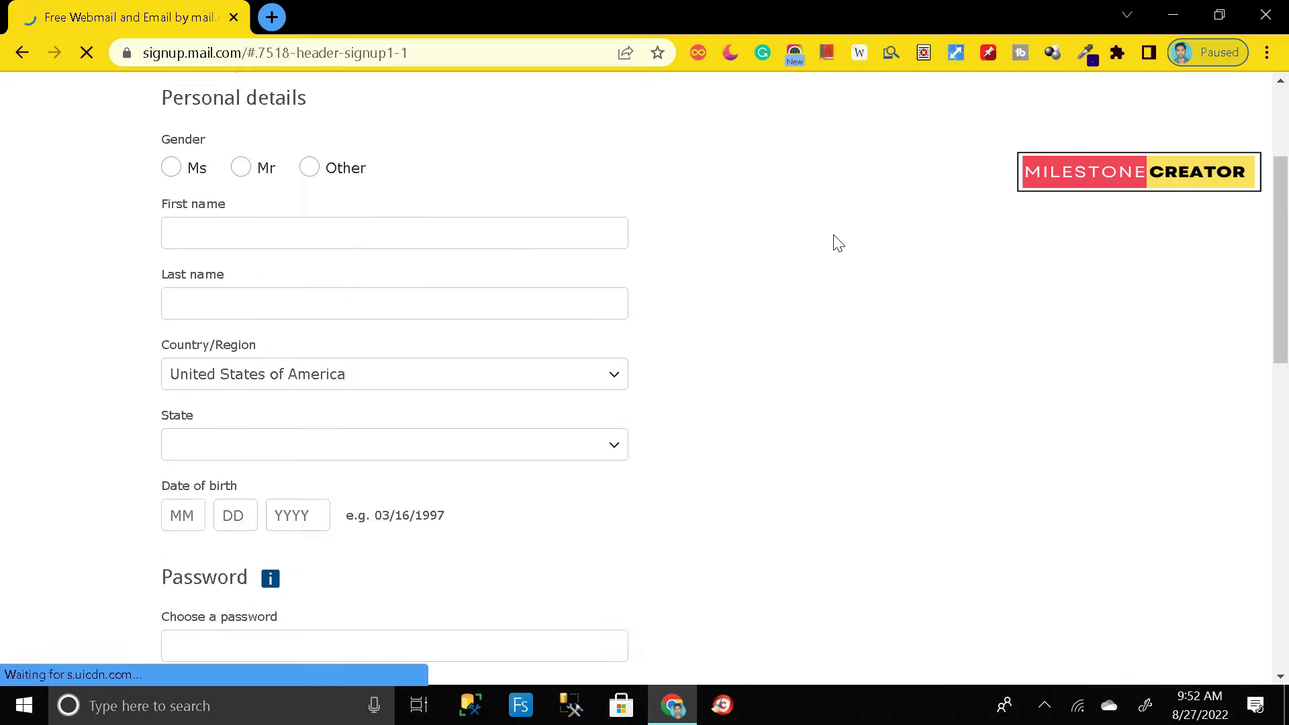
{"action": "scroll", "coordinate": [841, 262], "scroll_direction": "up", "scroll_amount": 10}
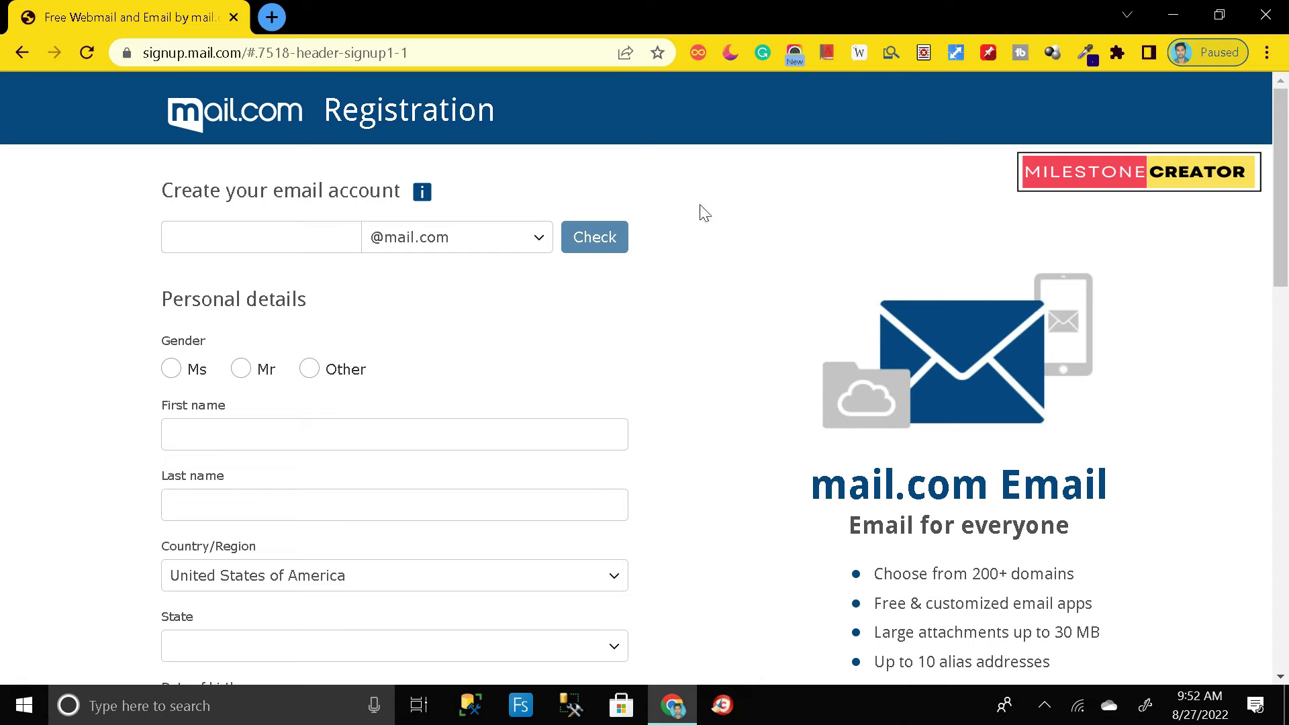
{"action": "left_click_drag", "start_coordinate": [164, 196], "coordinate": [396, 194]}
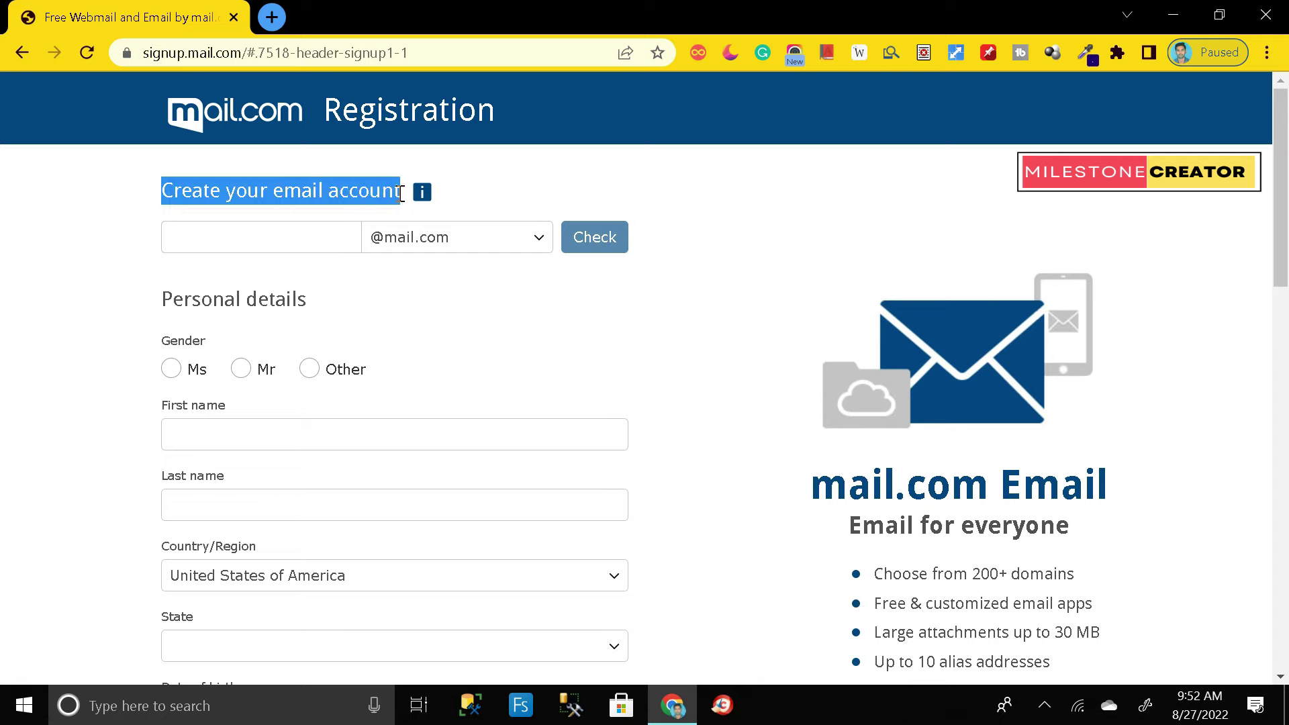
{"action": "left_click", "coordinate": [686, 192]}
{"action": "left_click", "coordinate": [258, 240]}
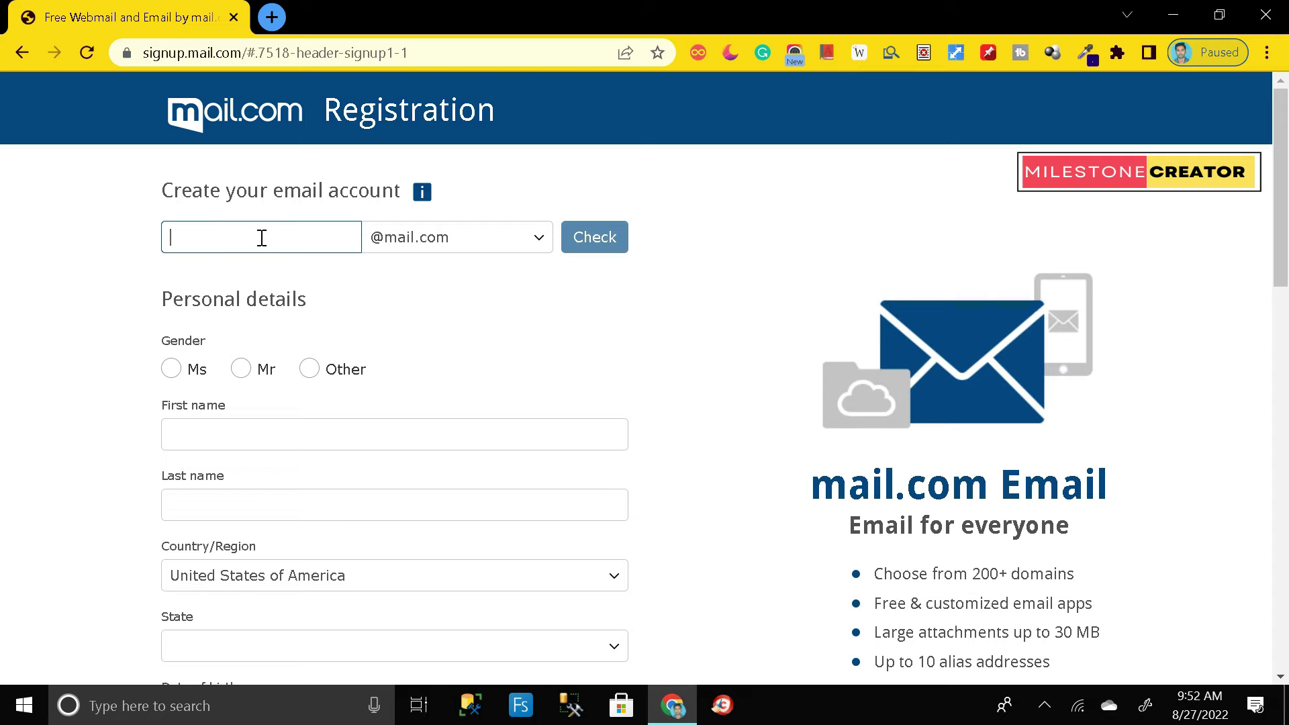
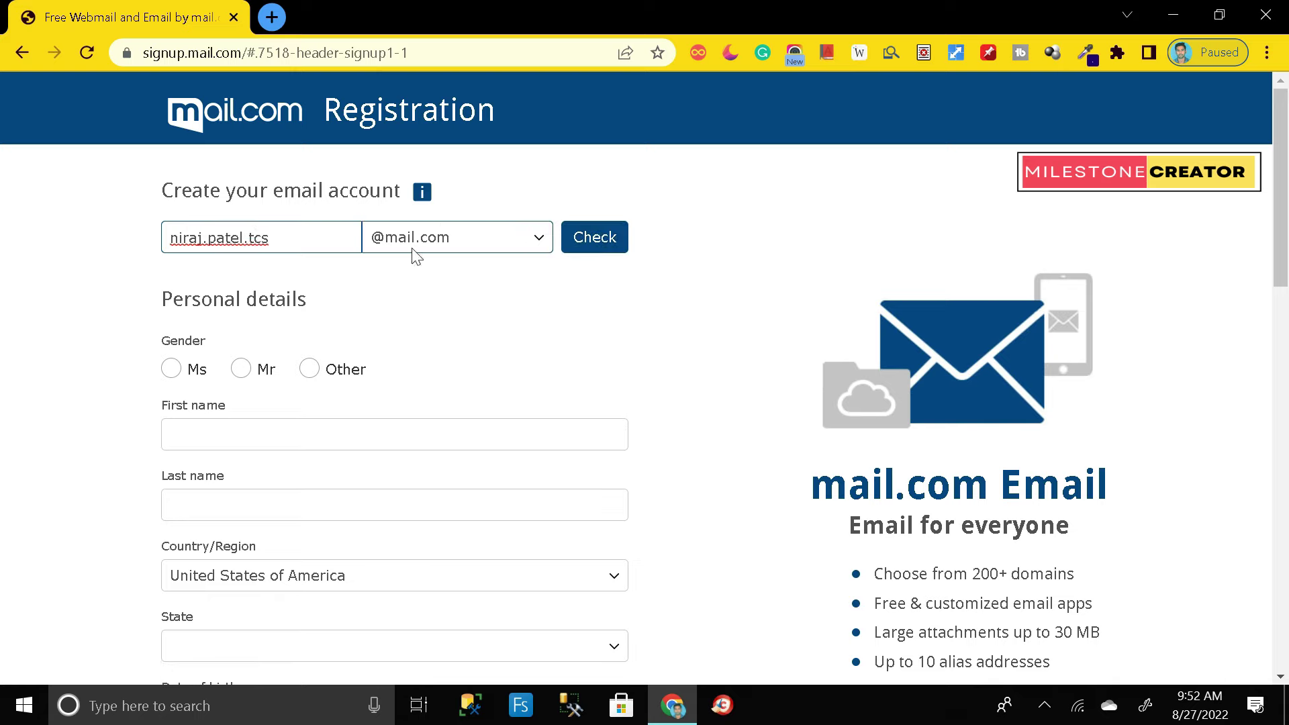
Step: Enter the chosen username for the new email address
{"action": "left_click_drag", "start_coordinate": [293, 246], "coordinate": [170, 242]}
{"action": "left_click", "coordinate": [302, 237]}
{"action": "left_click", "coordinate": [539, 239]}
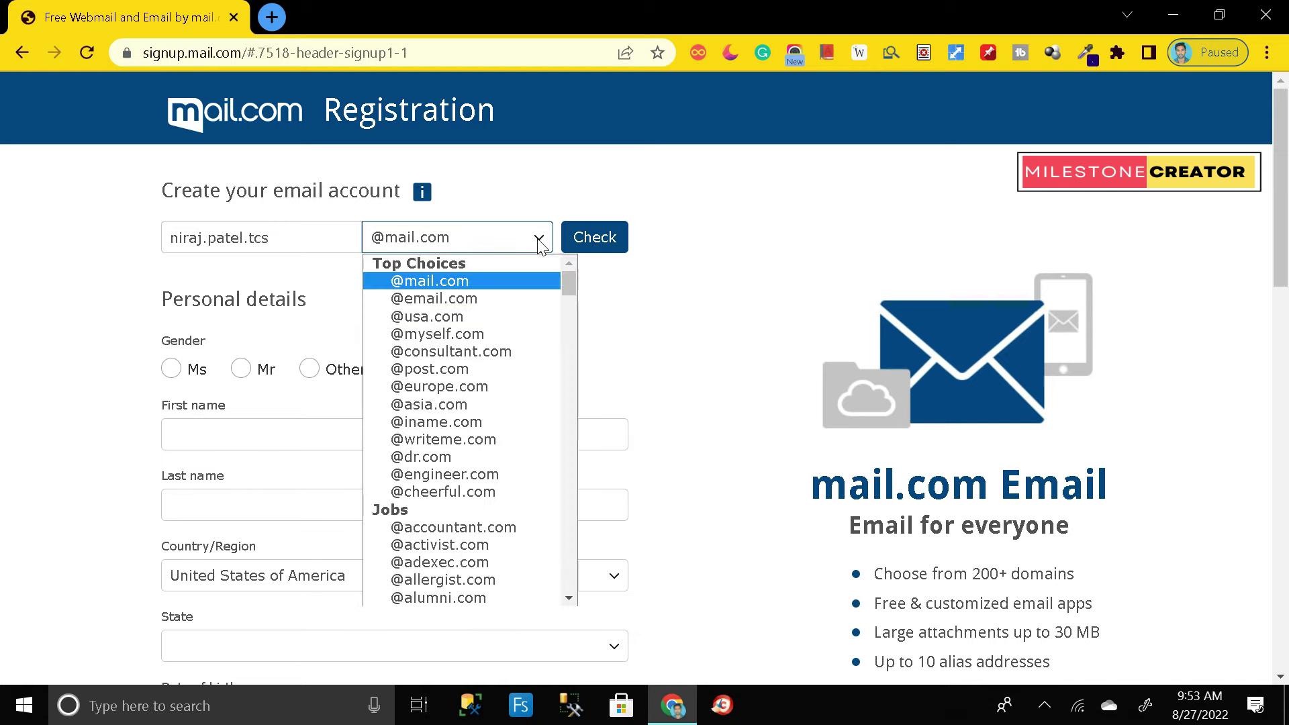
{"action": "scroll", "coordinate": [508, 329], "scroll_direction": "down", "scroll_amount": 5}
{"action": "scroll", "coordinate": [508, 363], "scroll_direction": "down", "scroll_amount": 15}
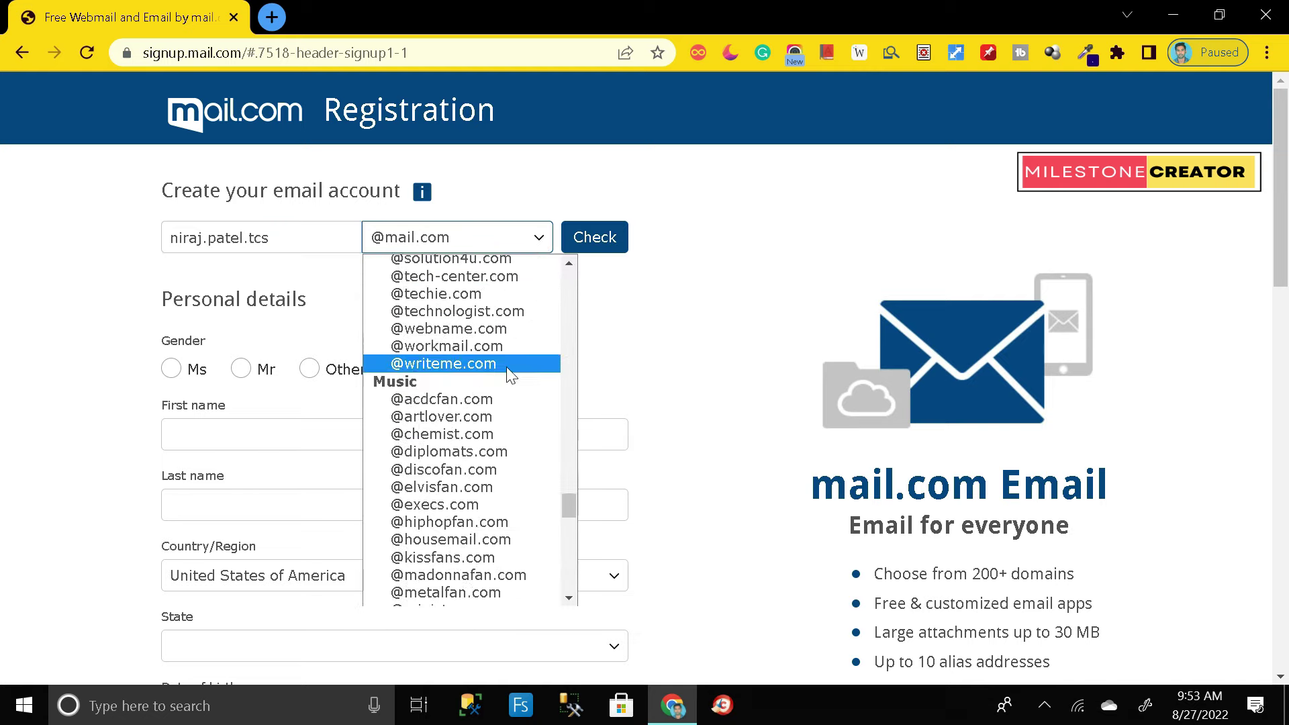
{"action": "scroll", "coordinate": [507, 390], "scroll_direction": "up", "scroll_amount": 15}
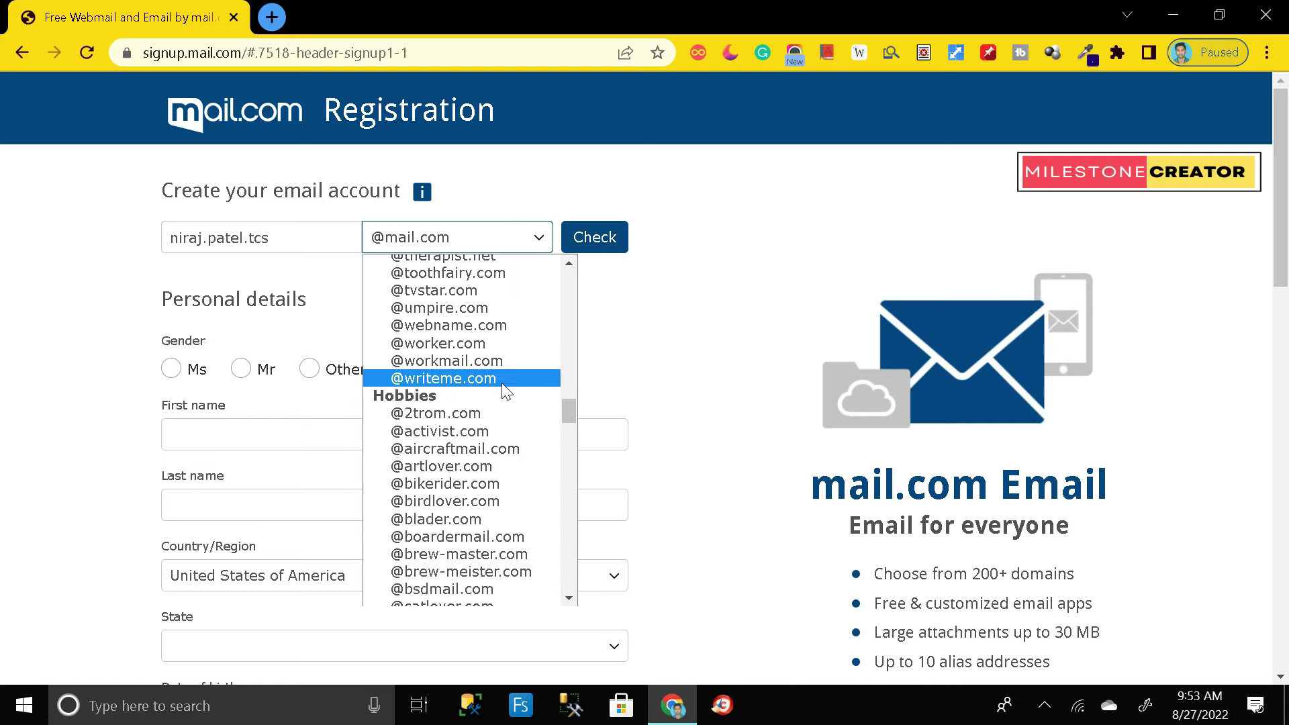
{"action": "scroll", "coordinate": [506, 380], "scroll_direction": "up", "scroll_amount": 5}
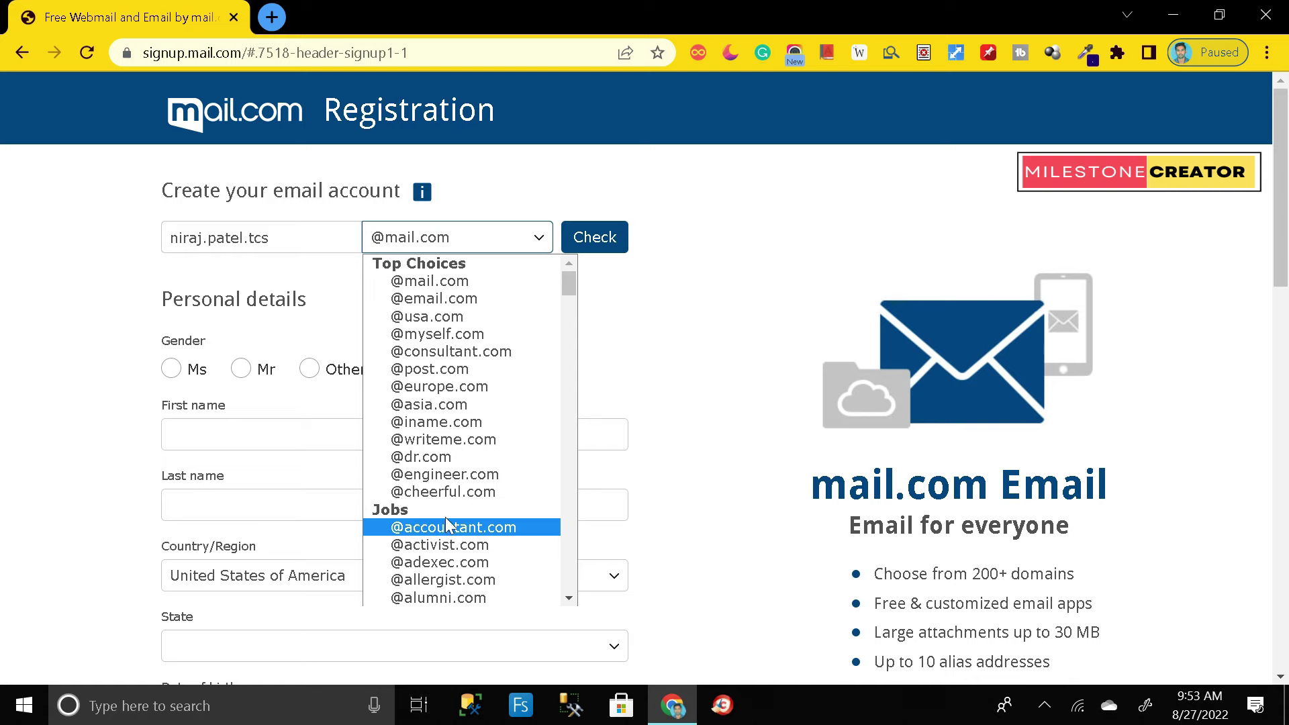
{"action": "scroll", "coordinate": [447, 521], "scroll_direction": "down", "scroll_amount": 5}
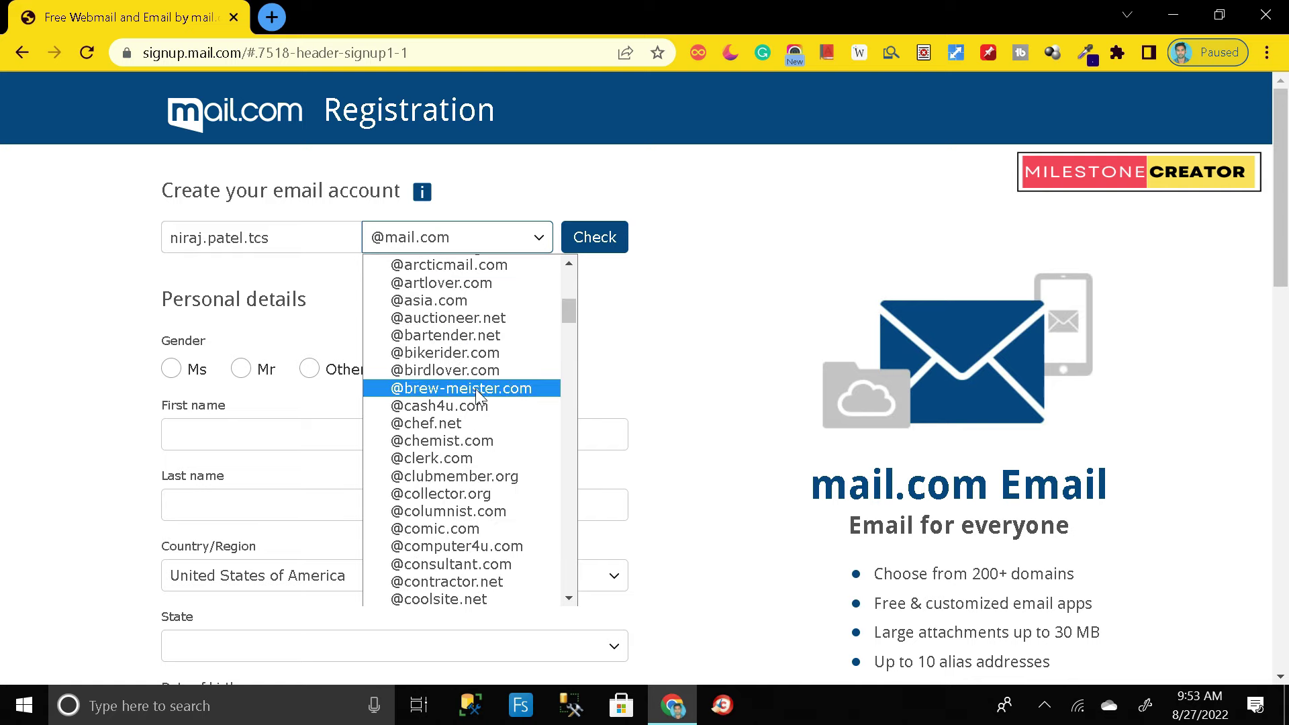
{"action": "scroll", "coordinate": [477, 403], "scroll_direction": "down", "scroll_amount": 20}
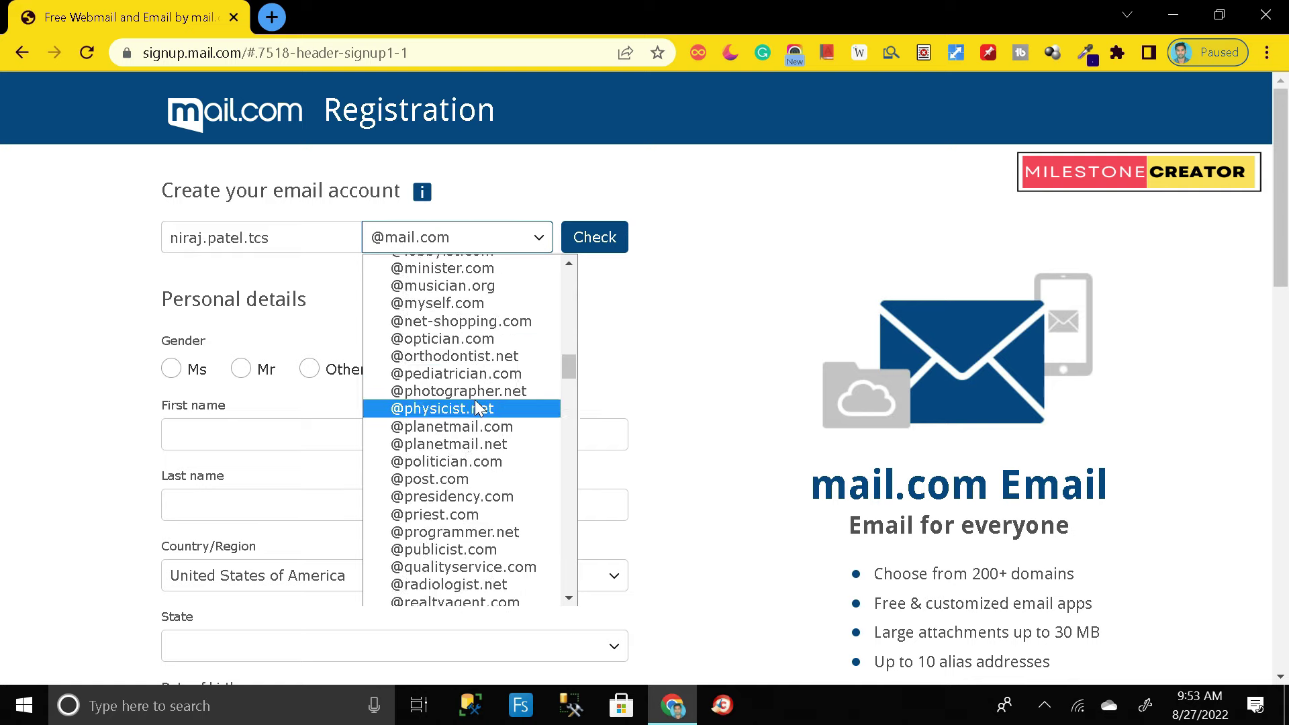
{"action": "scroll", "coordinate": [470, 403], "scroll_direction": "down", "scroll_amount": 5}
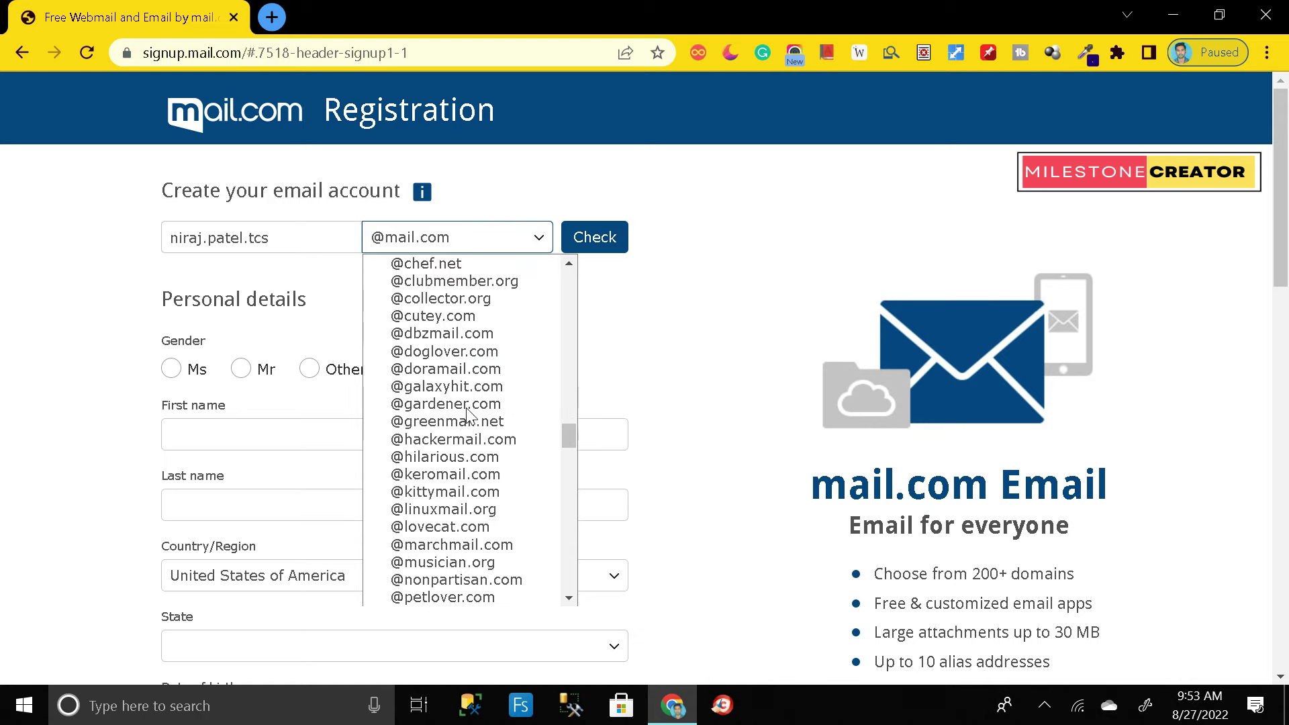
{"action": "scroll", "coordinate": [469, 403], "scroll_direction": "up", "scroll_amount": 15}
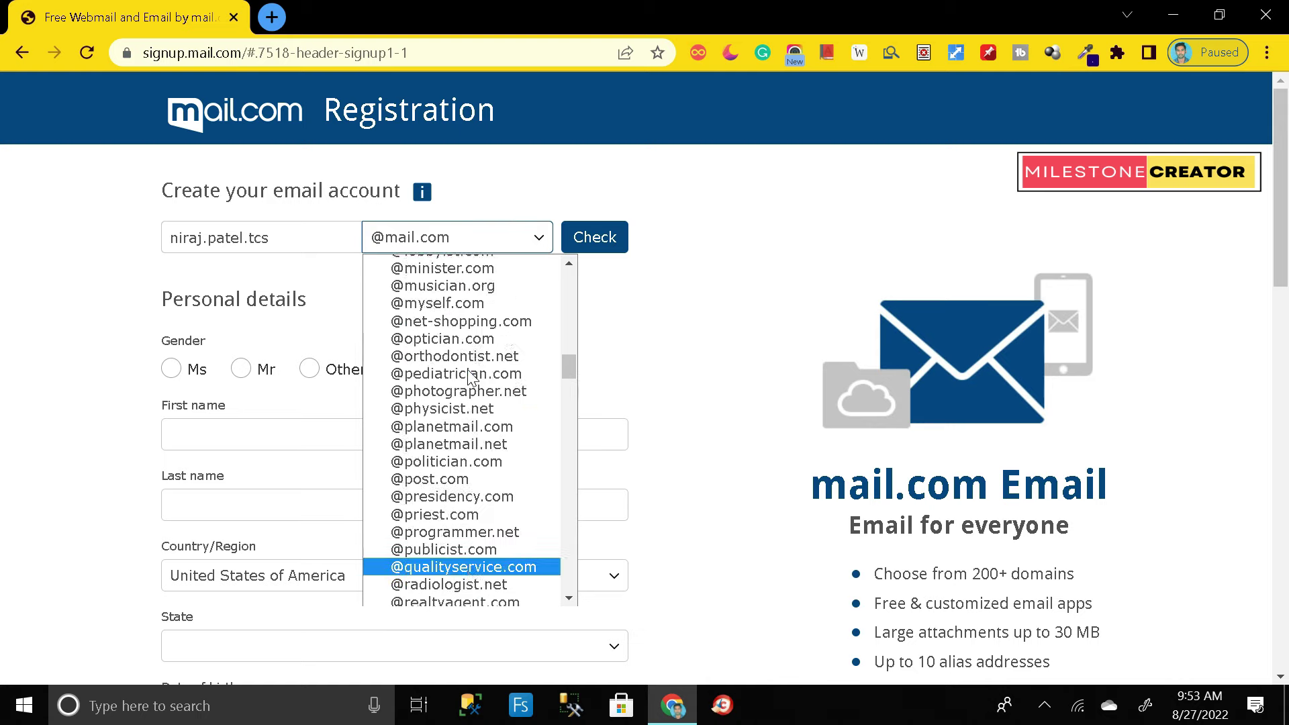
{"action": "scroll", "coordinate": [469, 374], "scroll_direction": "up", "scroll_amount": 5}
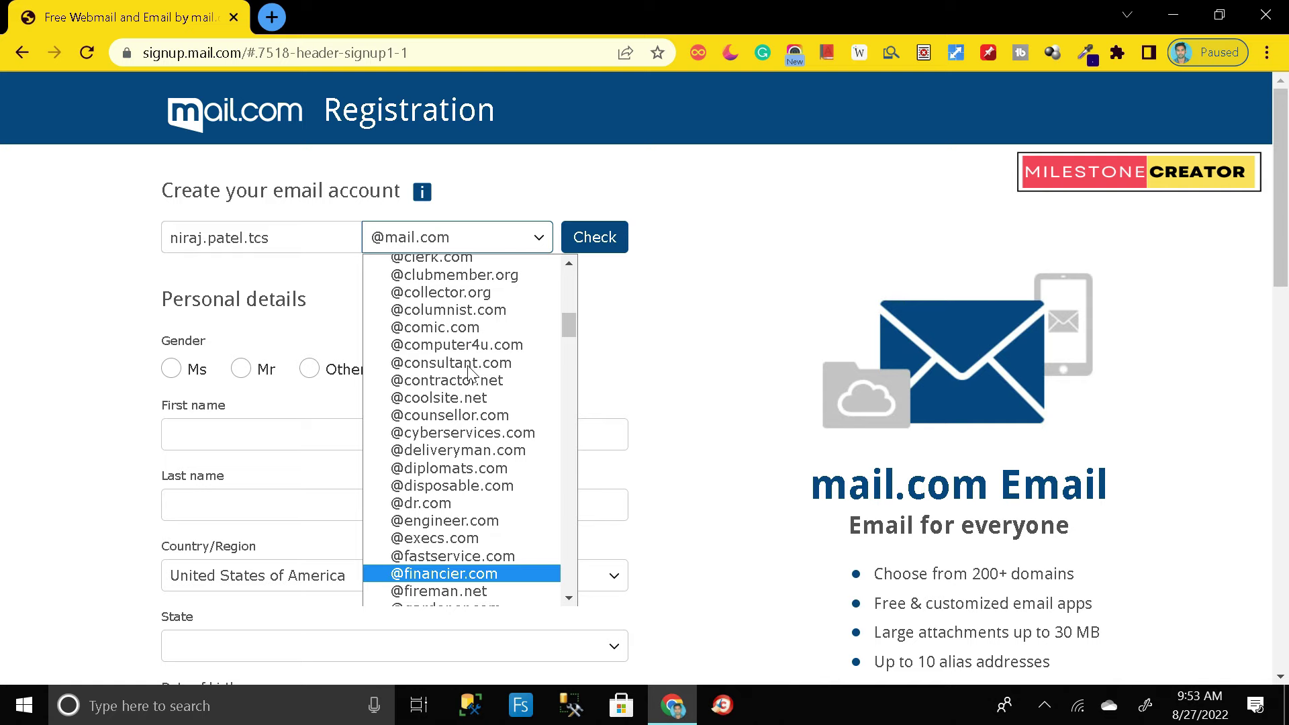
{"action": "scroll", "coordinate": [468, 372], "scroll_direction": "up", "scroll_amount": 5}
{"action": "scroll", "coordinate": [471, 371], "scroll_direction": "down", "scroll_amount": 20}
{"action": "scroll", "coordinate": [470, 371], "scroll_direction": "down", "scroll_amount": 5}
{"action": "scroll", "coordinate": [470, 372], "scroll_direction": "up", "scroll_amount": 20}
{"action": "scroll", "coordinate": [470, 370], "scroll_direction": "up", "scroll_amount": 10}
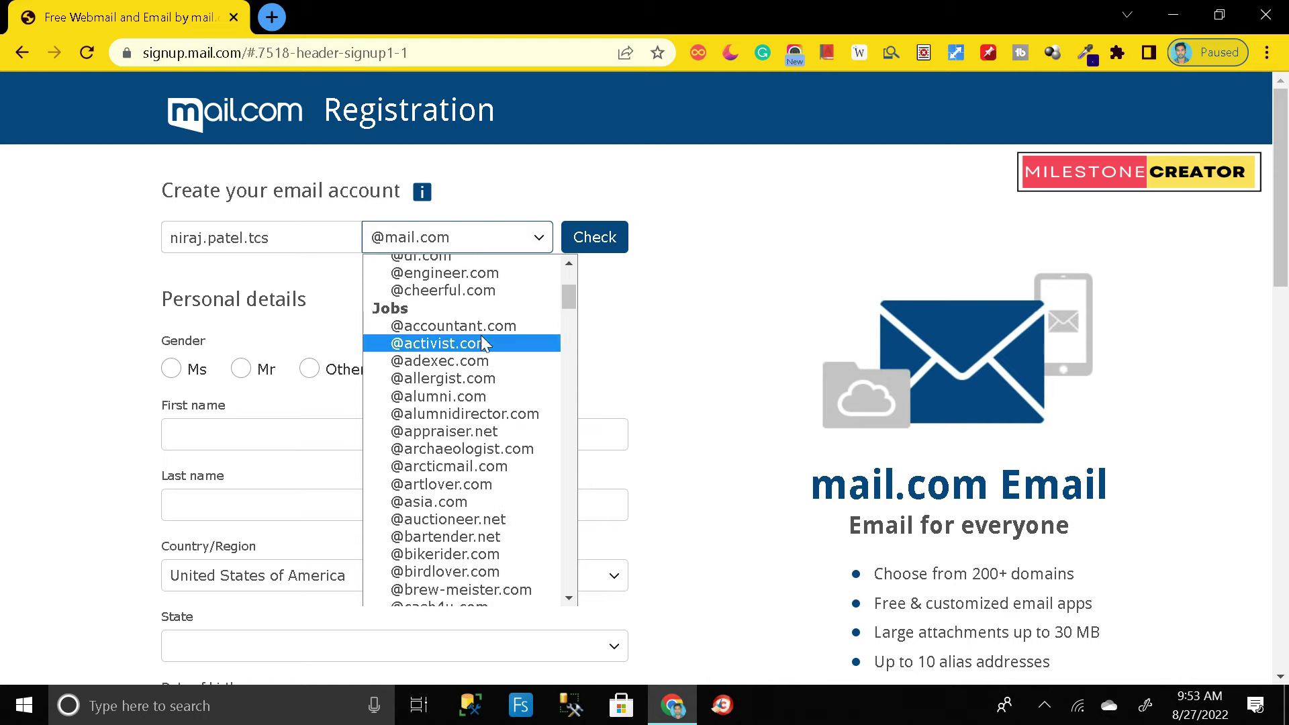
{"action": "scroll", "coordinate": [475, 402], "scroll_direction": "down", "scroll_amount": 6}
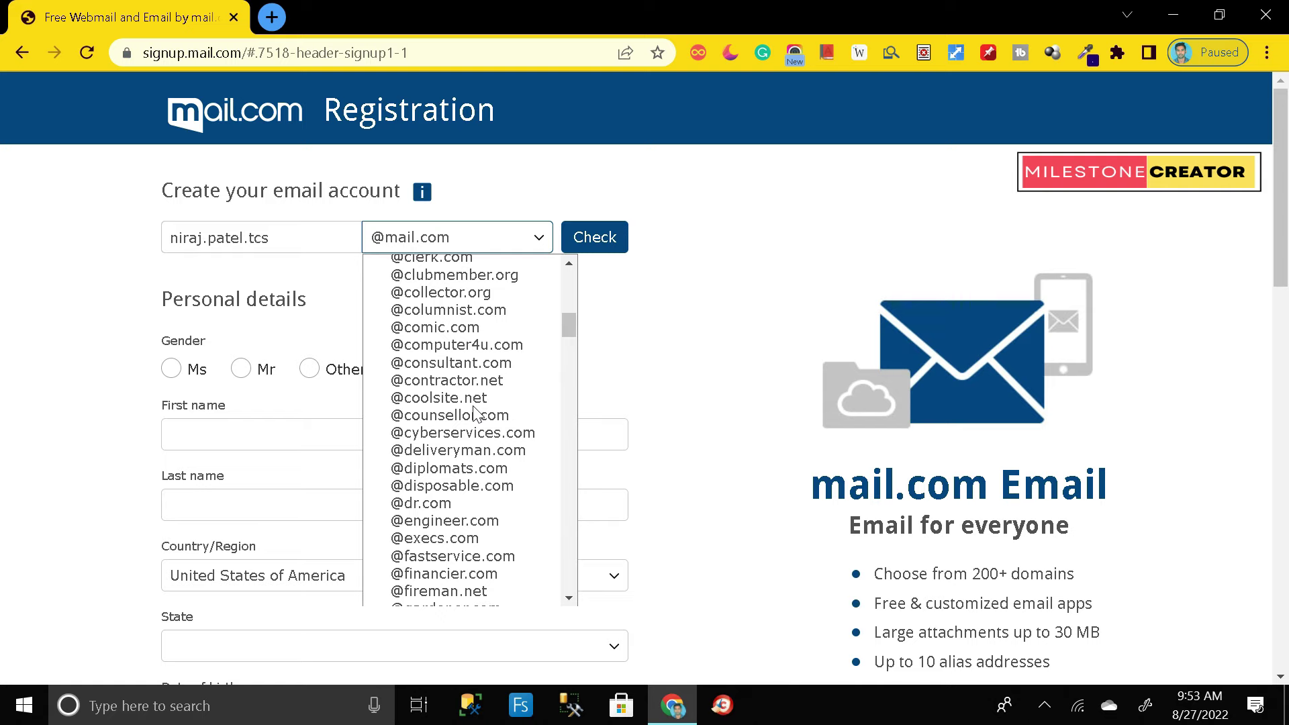
{"action": "scroll", "coordinate": [470, 437], "scroll_direction": "down", "scroll_amount": 3}
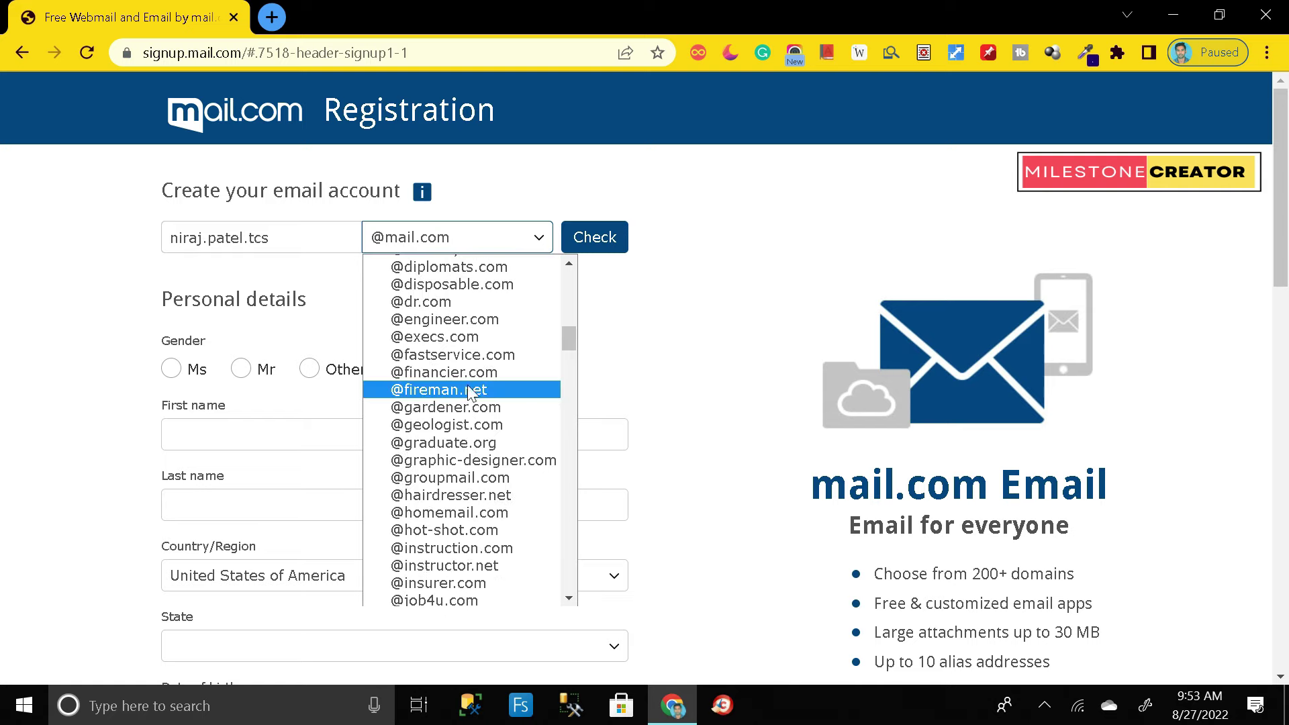
{"action": "scroll", "coordinate": [470, 389], "scroll_direction": "up", "scroll_amount": 6}
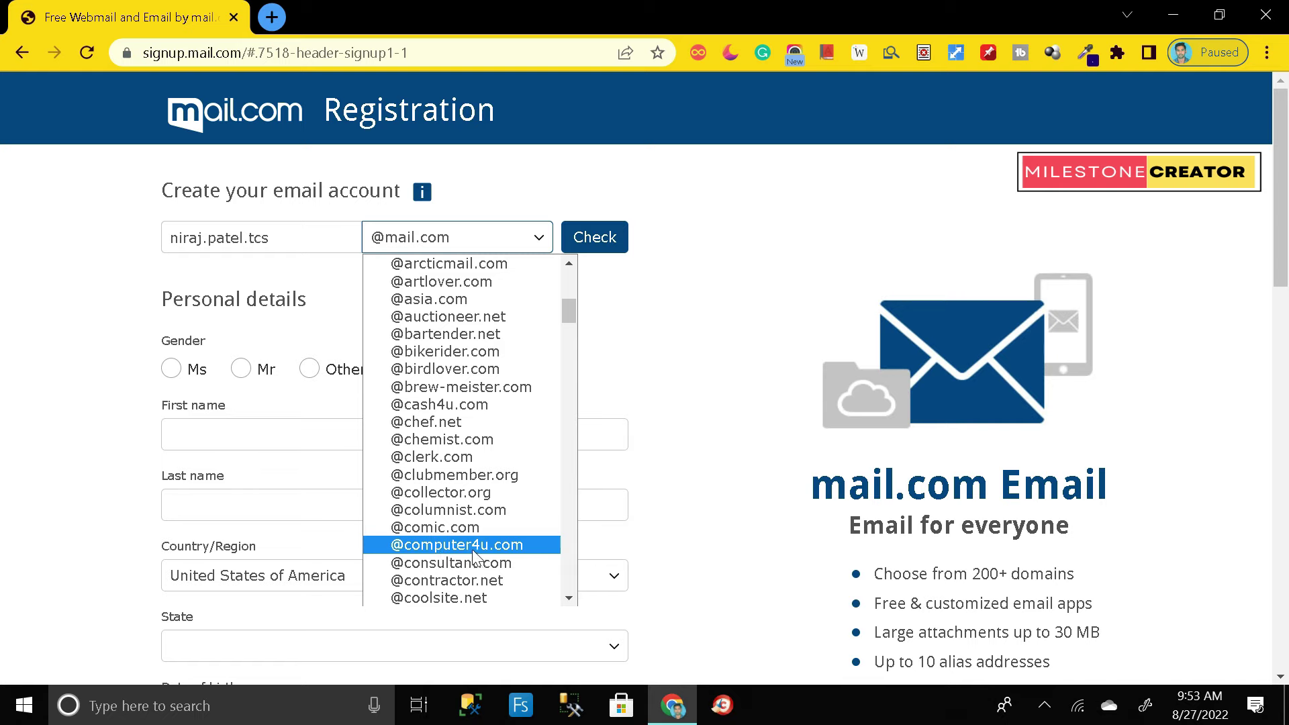
{"action": "scroll", "coordinate": [492, 490], "scroll_direction": "down", "scroll_amount": 6}
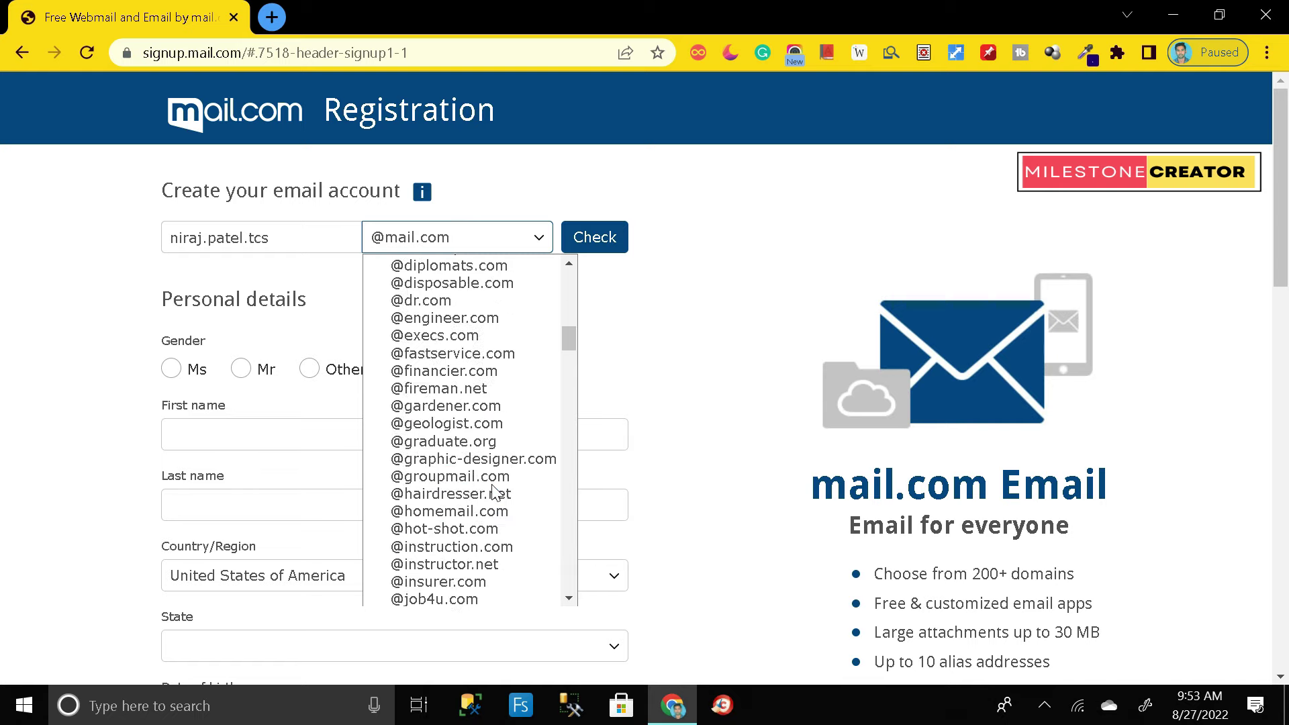
{"action": "scroll", "coordinate": [492, 424], "scroll_direction": "down", "scroll_amount": 8}
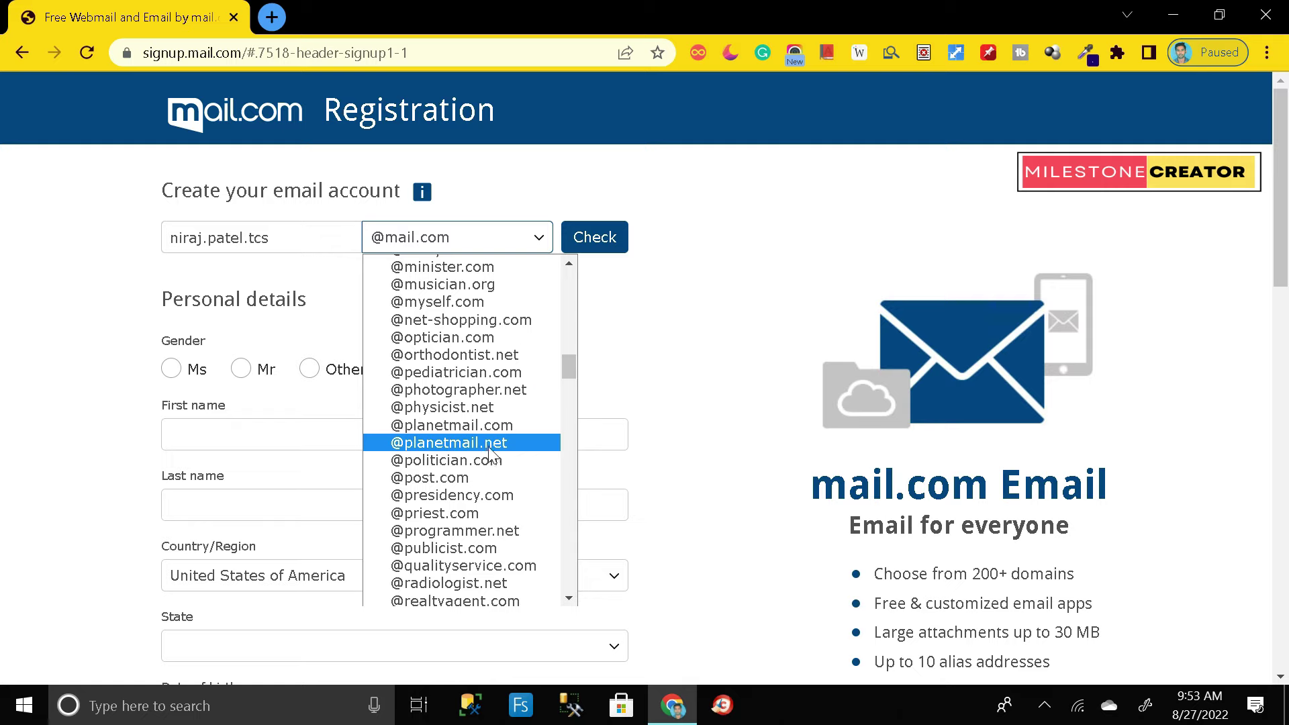
{"action": "scroll", "coordinate": [488, 396], "scroll_direction": "down", "scroll_amount": 5}
{"action": "scroll", "coordinate": [489, 349], "scroll_direction": "down", "scroll_amount": 6}
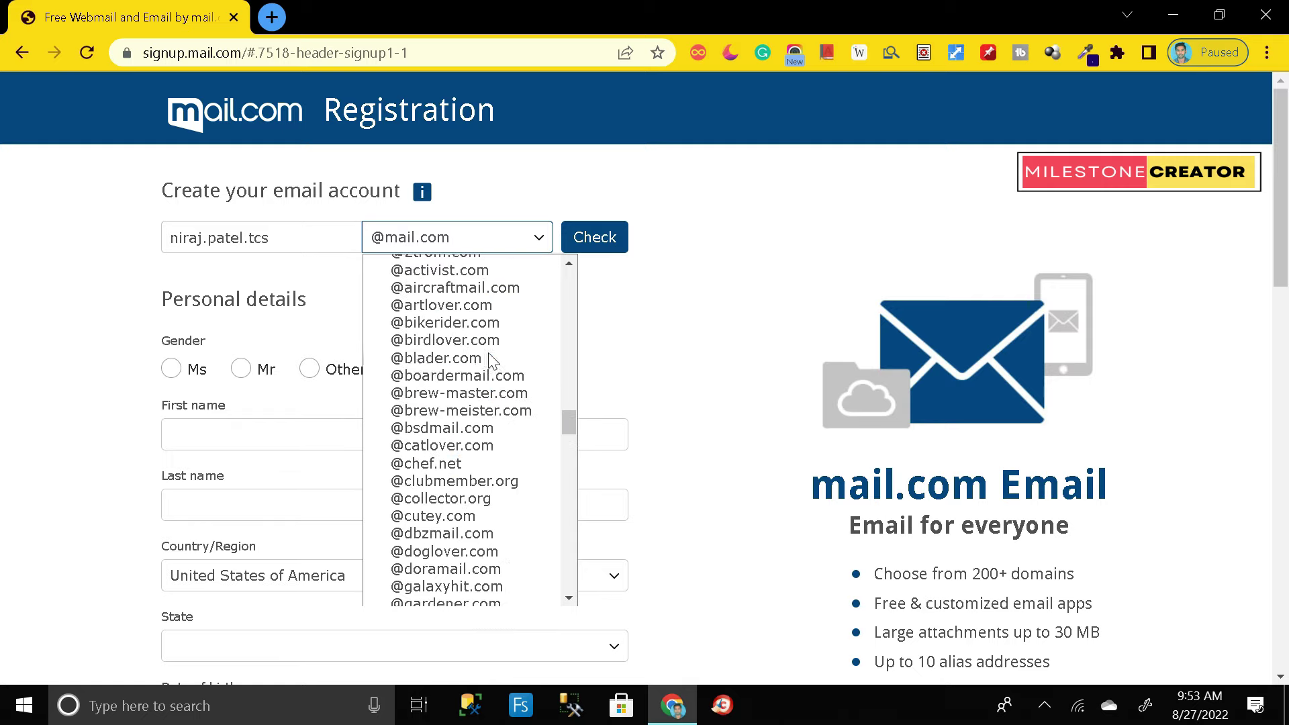
{"action": "scroll", "coordinate": [490, 359], "scroll_direction": "up", "scroll_amount": 3}
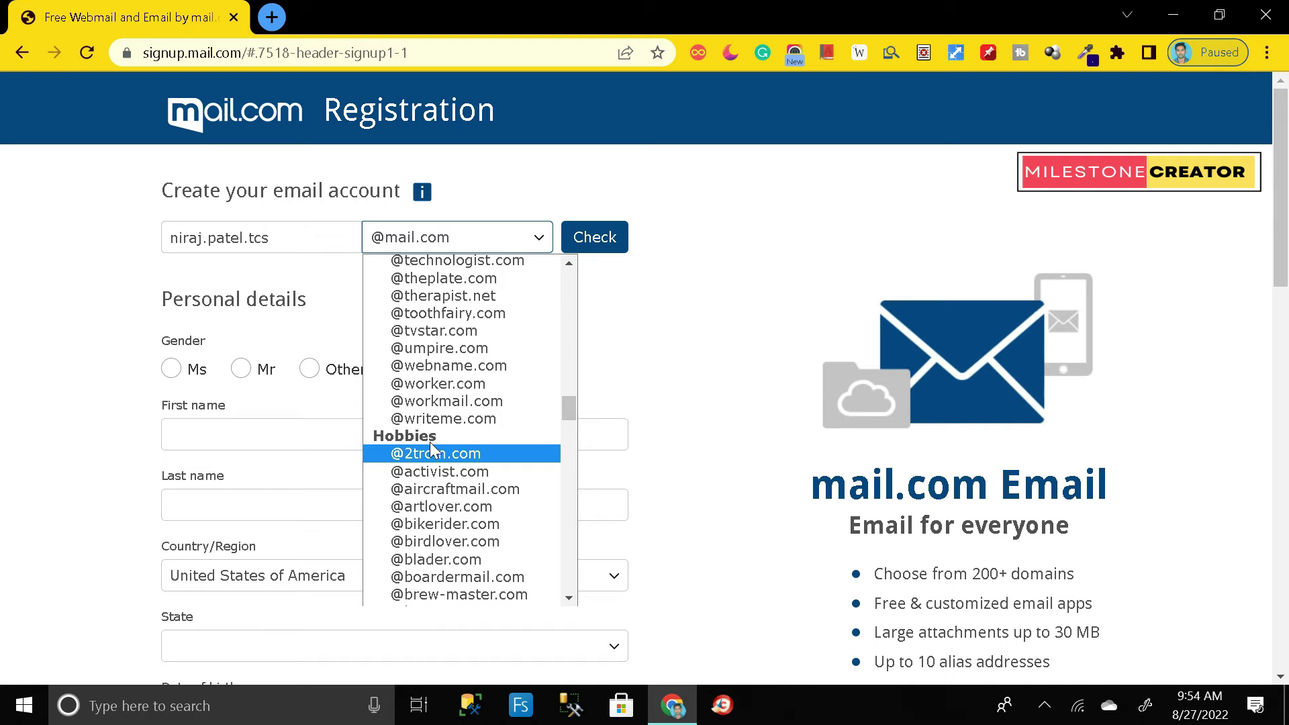
{"action": "scroll", "coordinate": [457, 524], "scroll_direction": "down", "scroll_amount": 10}
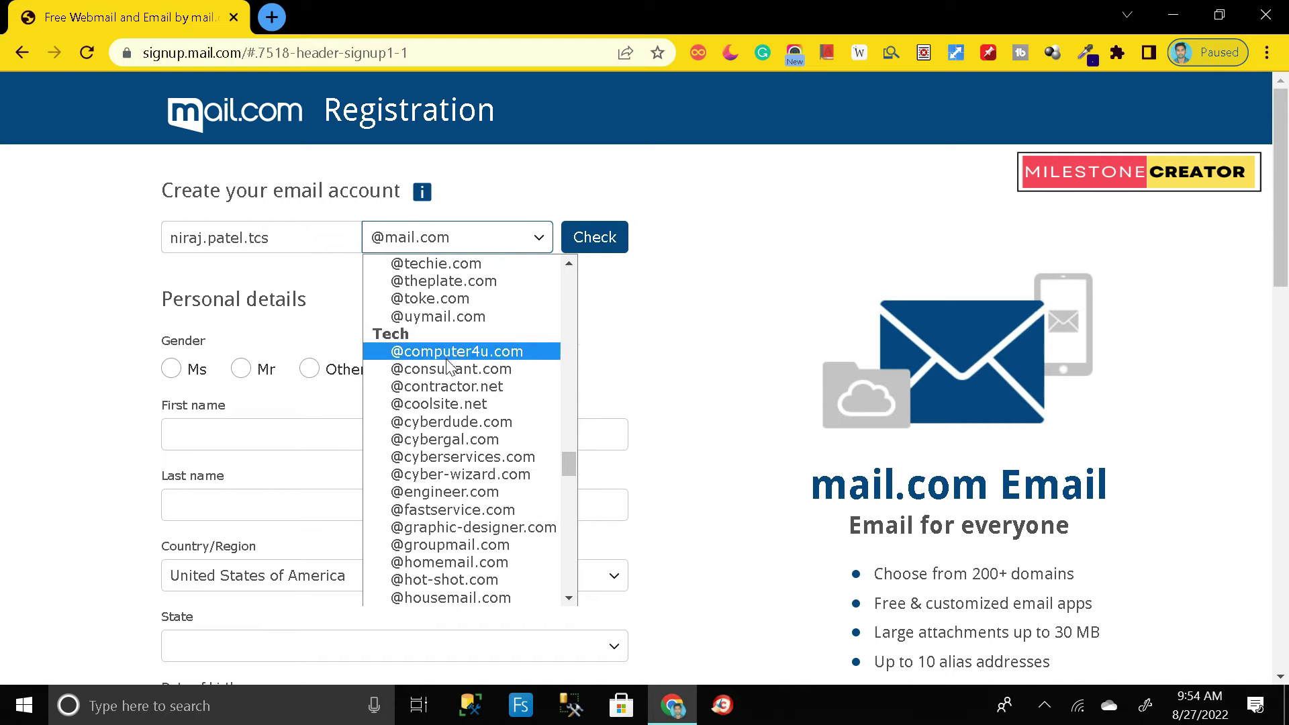
{"action": "scroll", "coordinate": [468, 470], "scroll_direction": "down", "scroll_amount": 9}
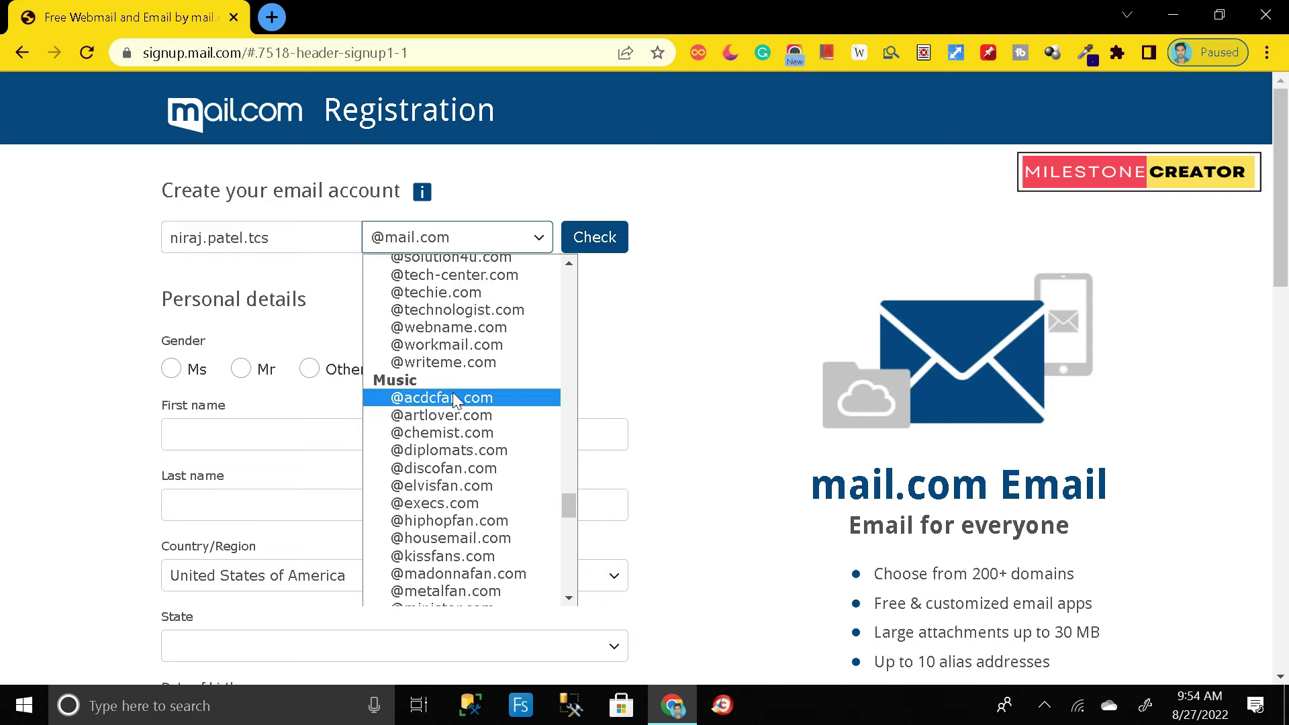
{"action": "scroll", "coordinate": [464, 467], "scroll_direction": "down", "scroll_amount": 10}
{"action": "scroll", "coordinate": [462, 466], "scroll_direction": "down", "scroll_amount": 8}
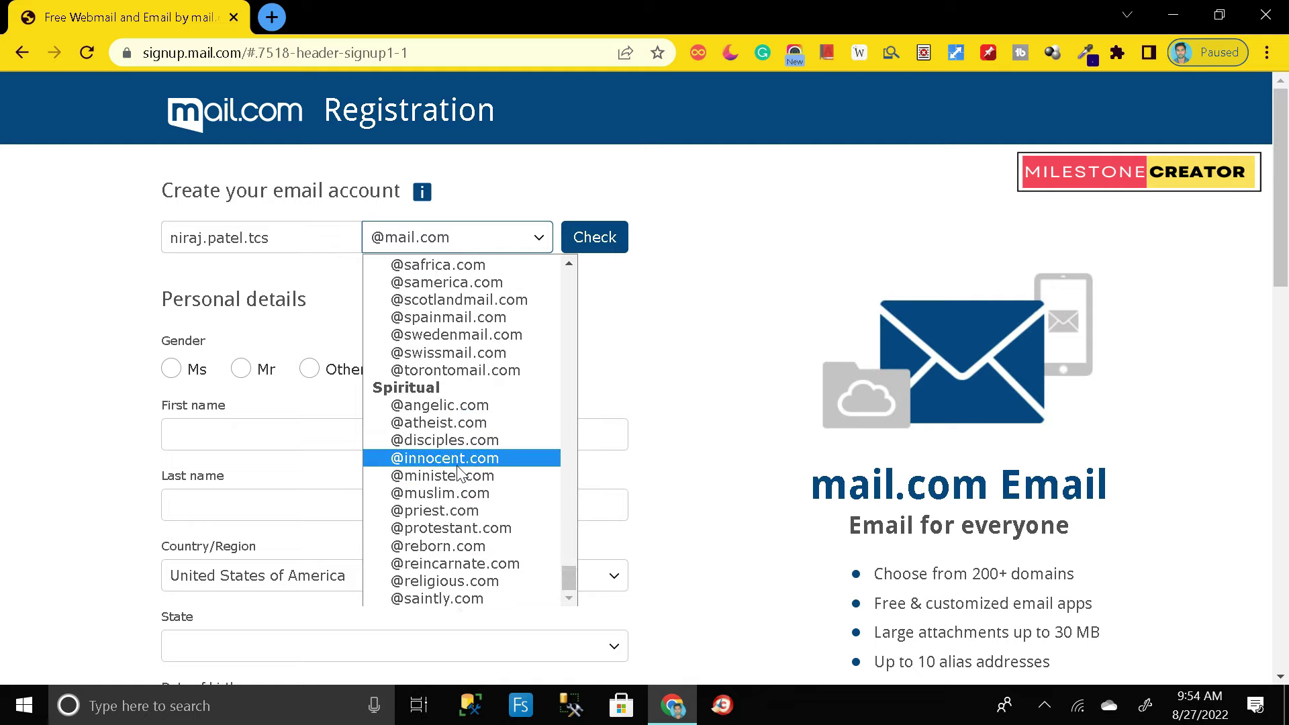
{"action": "scroll", "coordinate": [453, 472], "scroll_direction": "up", "scroll_amount": 15}
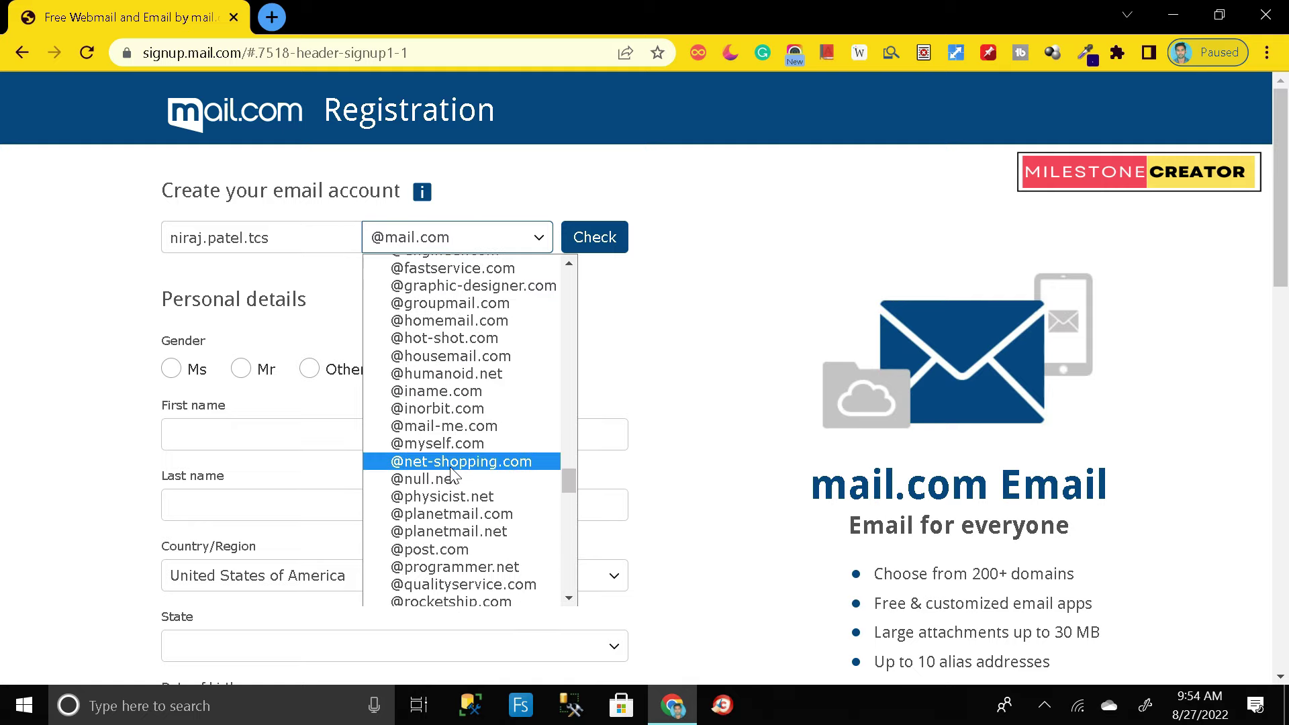
{"action": "scroll", "coordinate": [454, 470], "scroll_direction": "up", "scroll_amount": 20}
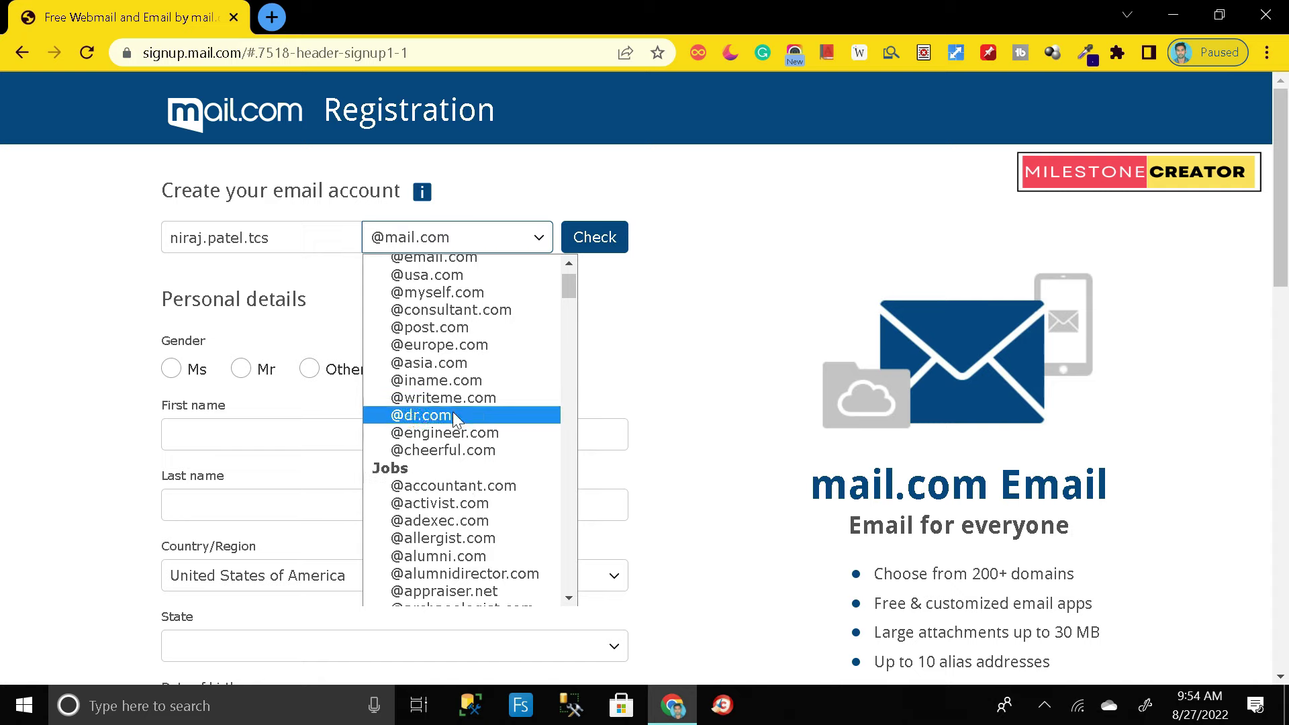
{"action": "left_click", "coordinate": [454, 484]}
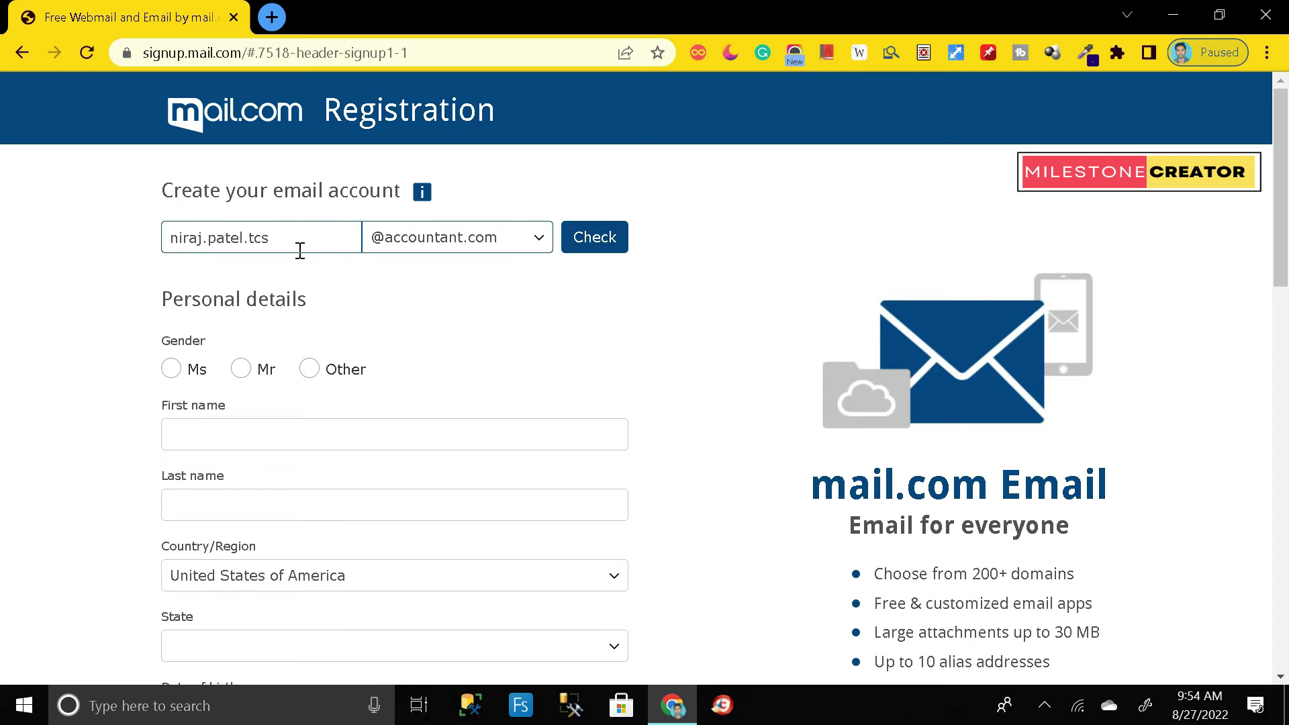
{"action": "left_click", "coordinate": [595, 238]}
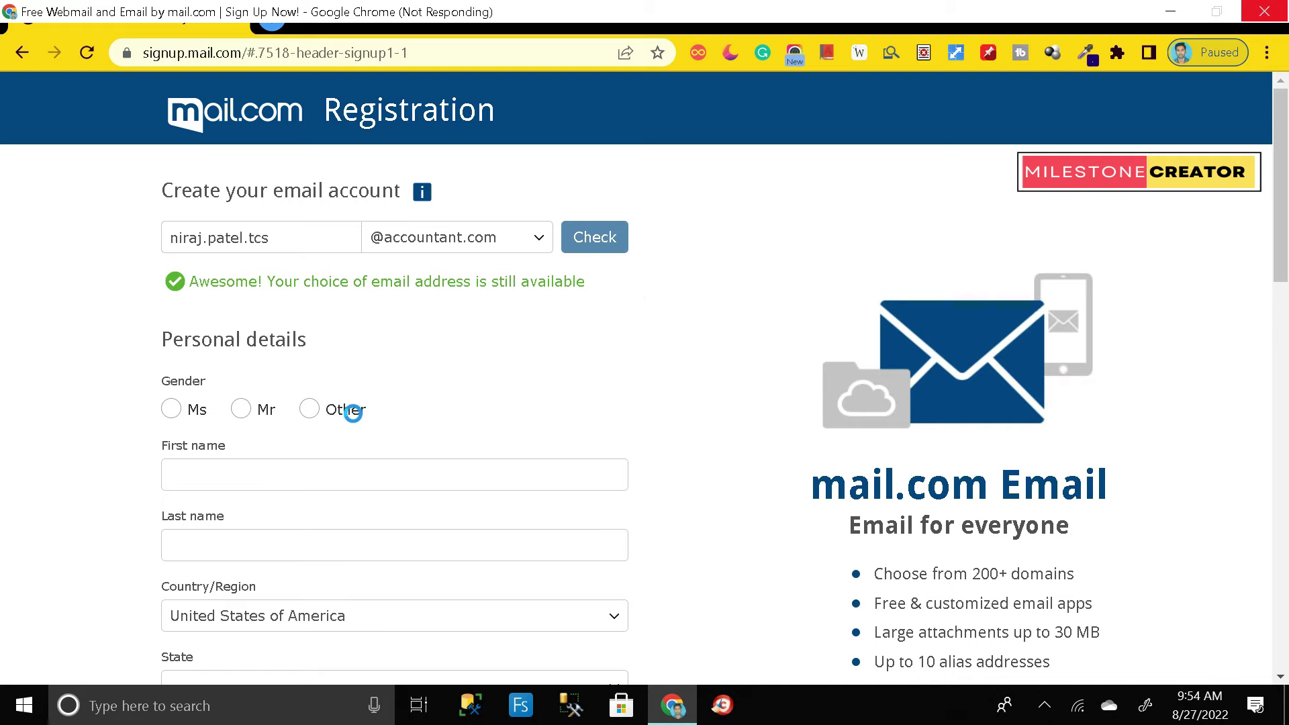
{"action": "left_click", "coordinate": [286, 237]}
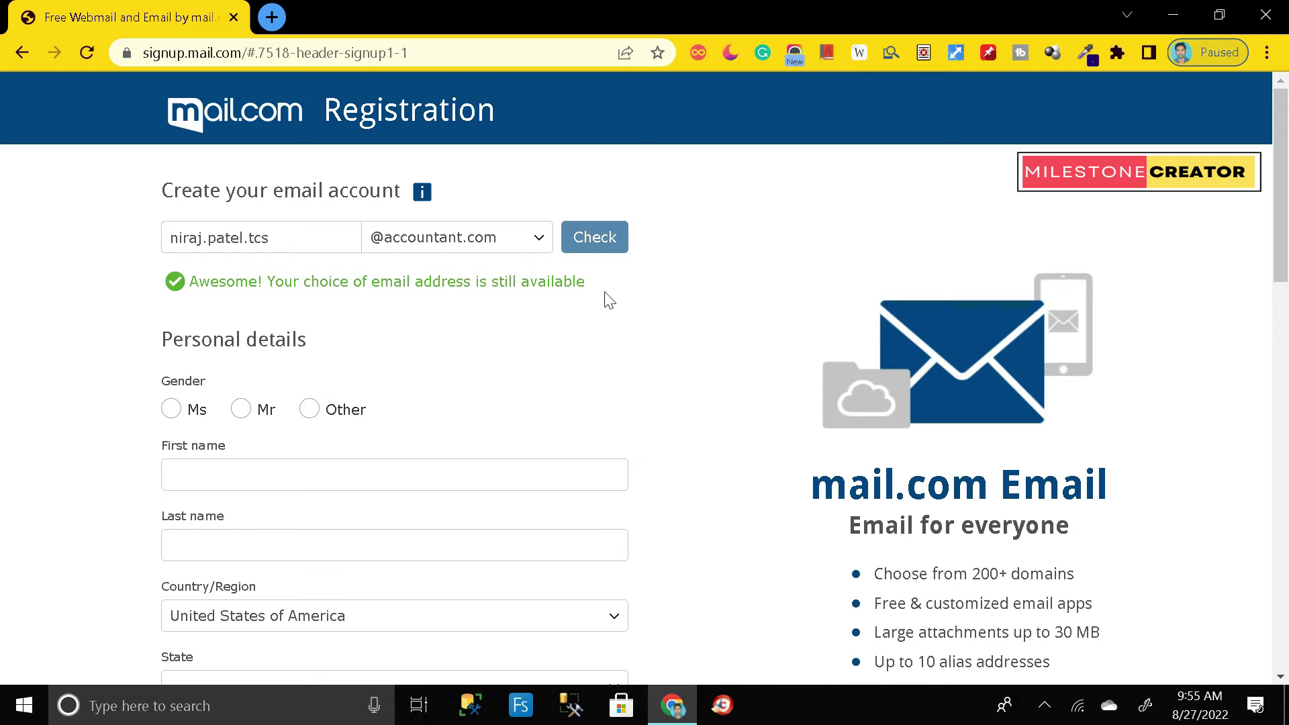
Step: Select Mr as the gender and enter the first and last name
{"action": "scroll", "coordinate": [343, 374], "scroll_direction": "down", "scroll_amount": 1}
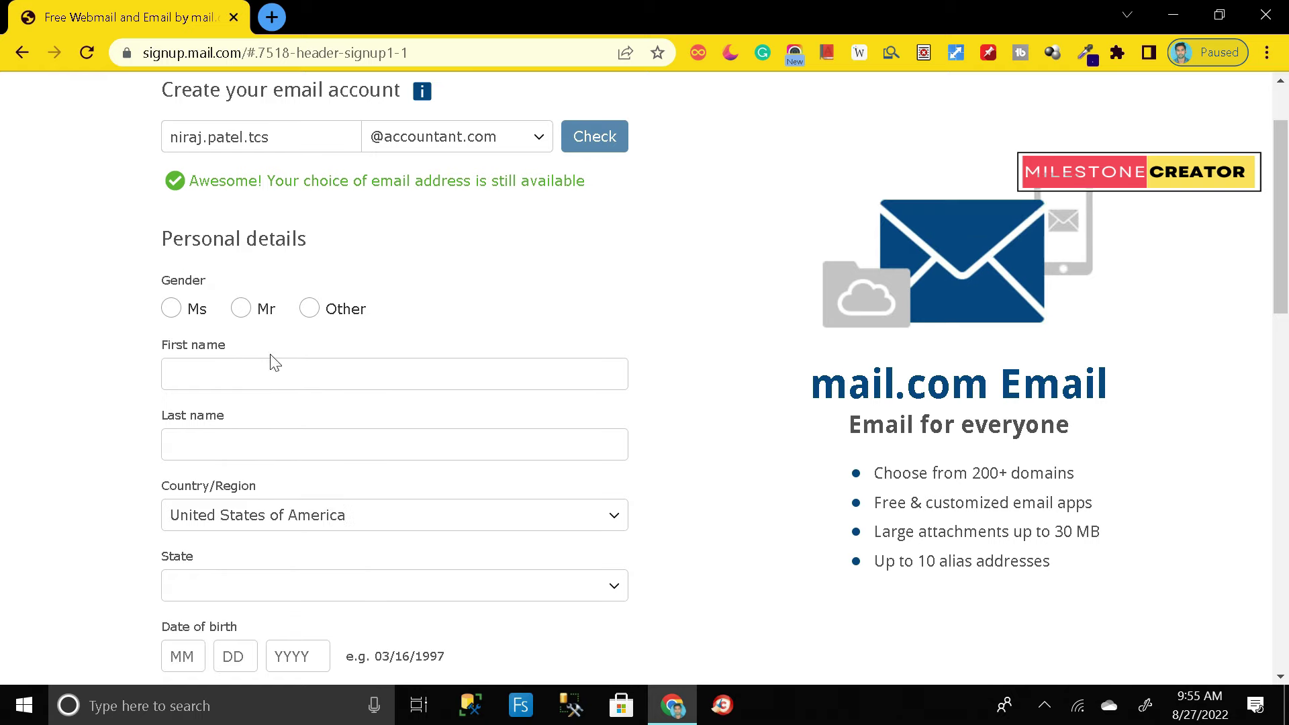
{"action": "left_click", "coordinate": [241, 308]}
{"action": "left_click", "coordinate": [254, 366]}
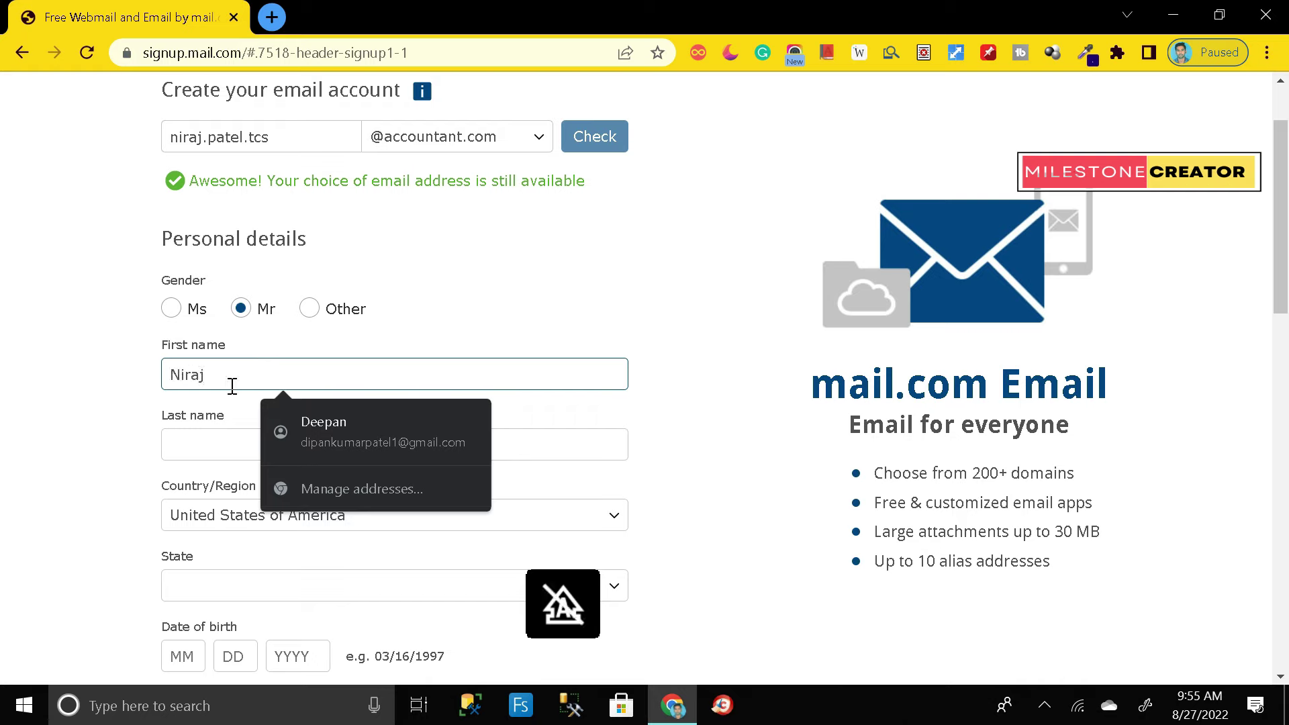
{"action": "left_click", "coordinate": [219, 446]}
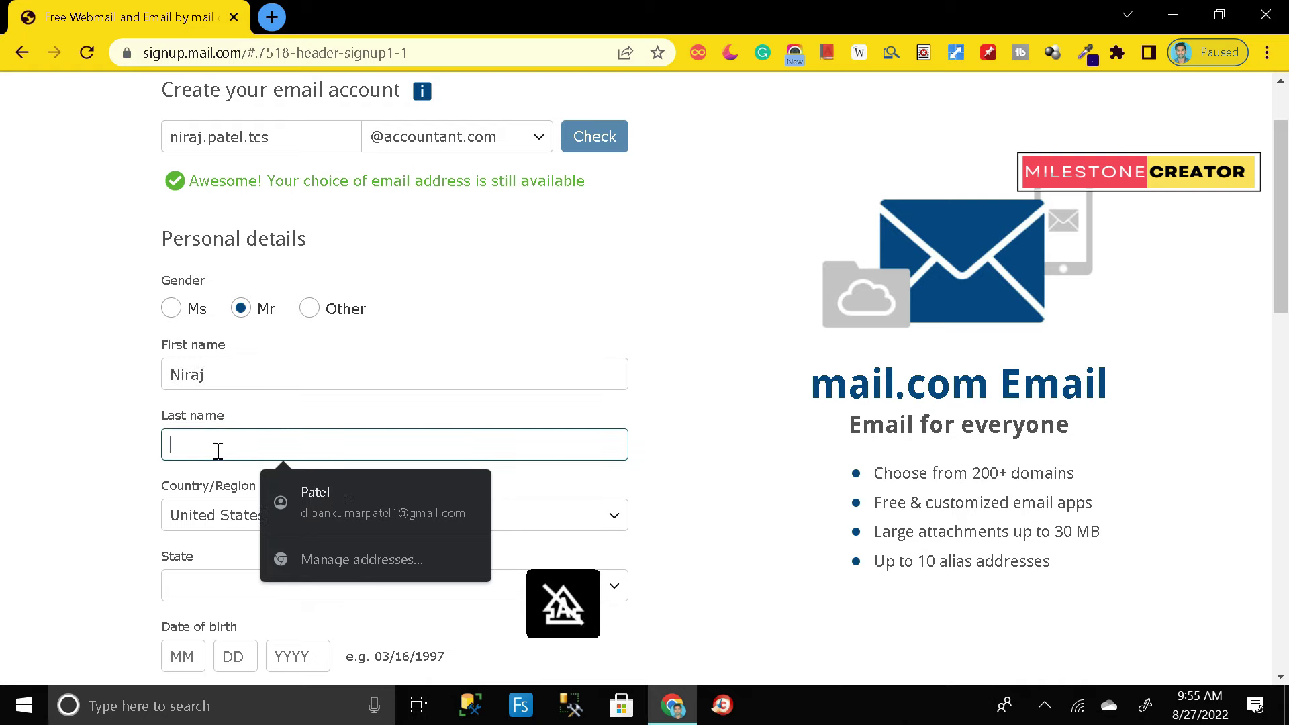
Step: Set the country/region to India
{"action": "scroll", "coordinate": [299, 331], "scroll_direction": "down", "scroll_amount": 1}
{"action": "key", "text": "Tab"}
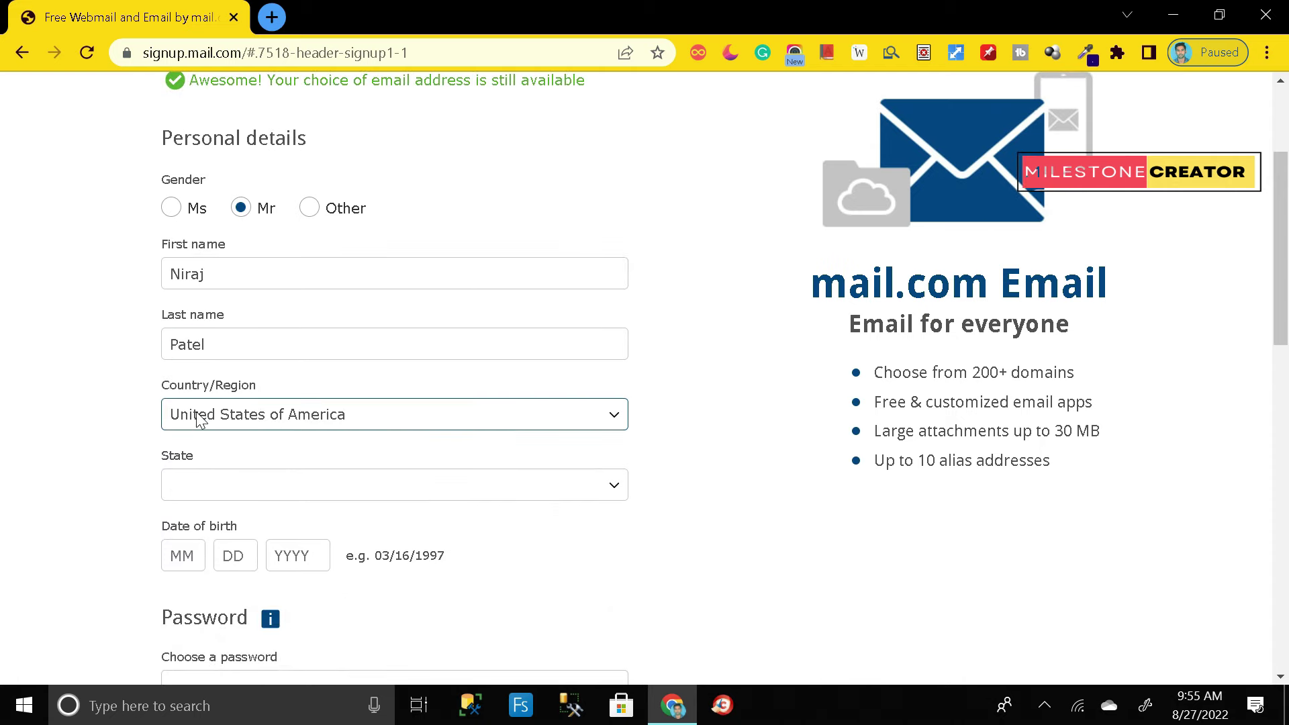
{"action": "left_click", "coordinate": [452, 430]}
{"action": "key", "text": "Down"}
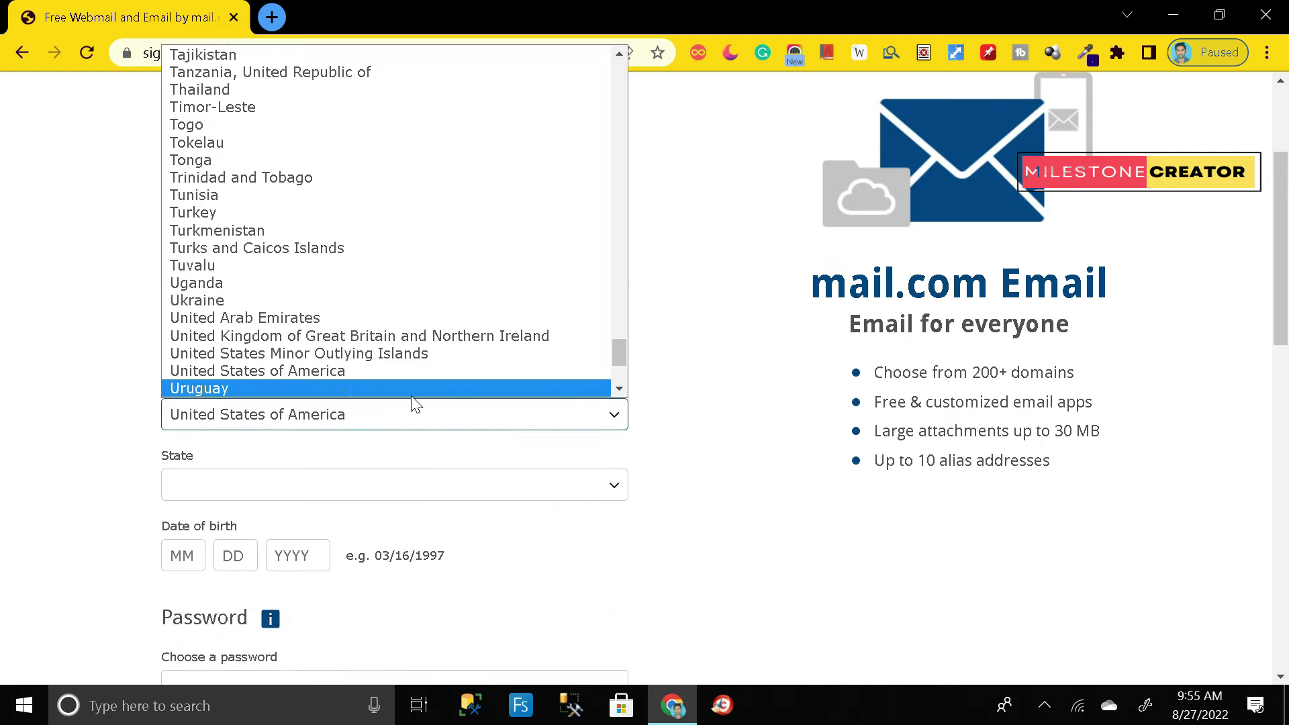
{"action": "type", "text": "india"}
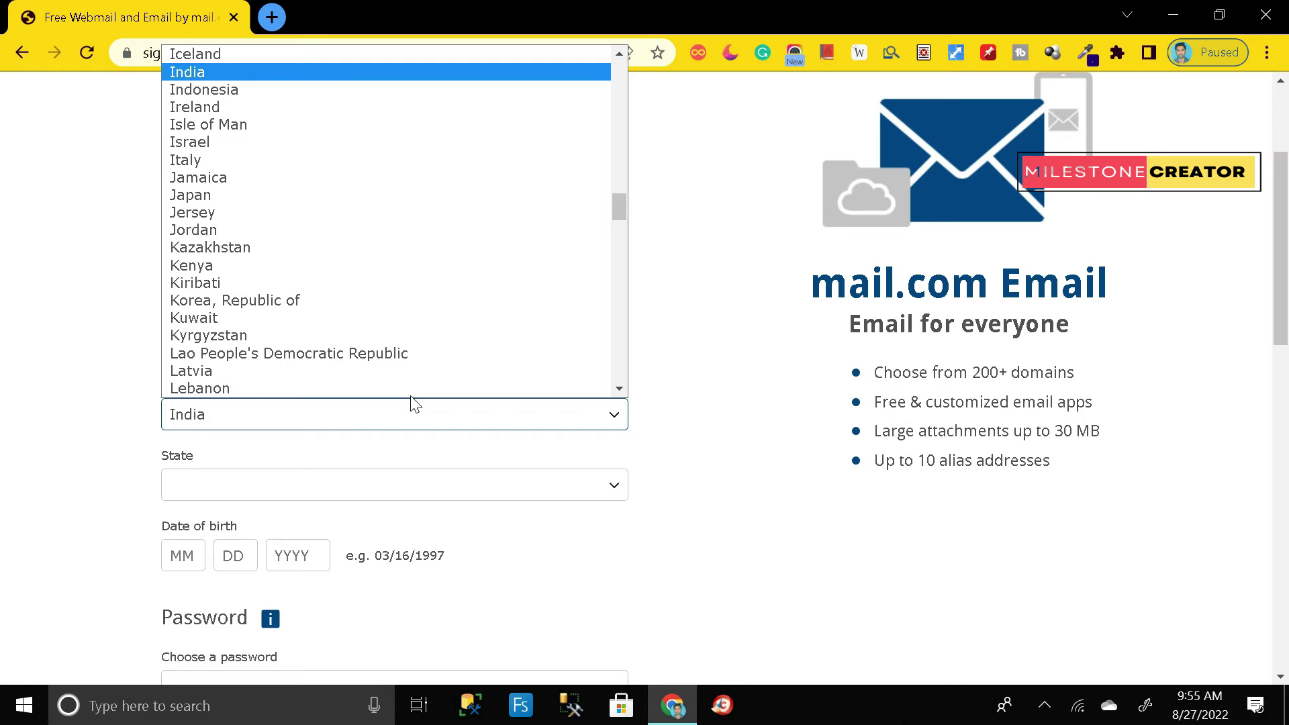
{"action": "key", "text": "Return"}
{"action": "scroll", "coordinate": [412, 400], "scroll_direction": "down", "scroll_amount": 1}
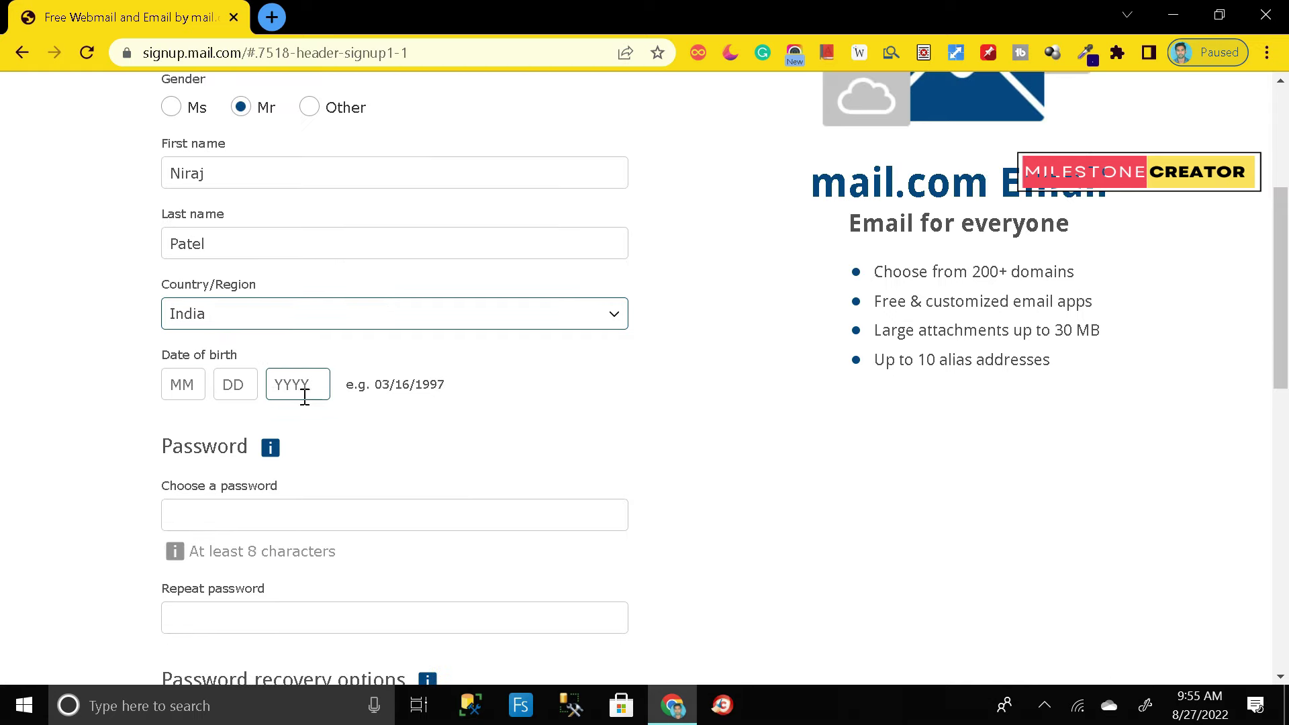
{"action": "left_click", "coordinate": [192, 384]}
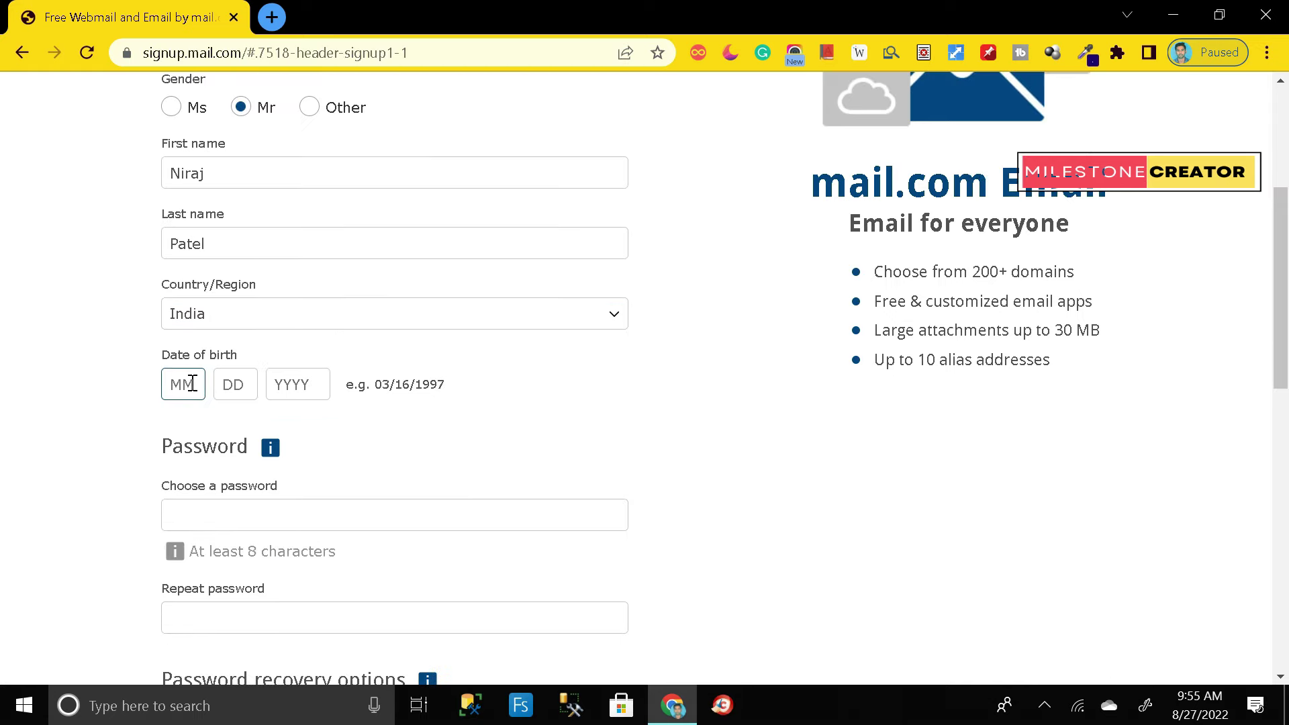
{"action": "type", "text": "12"}
{"action": "left_click", "coordinate": [231, 385]}
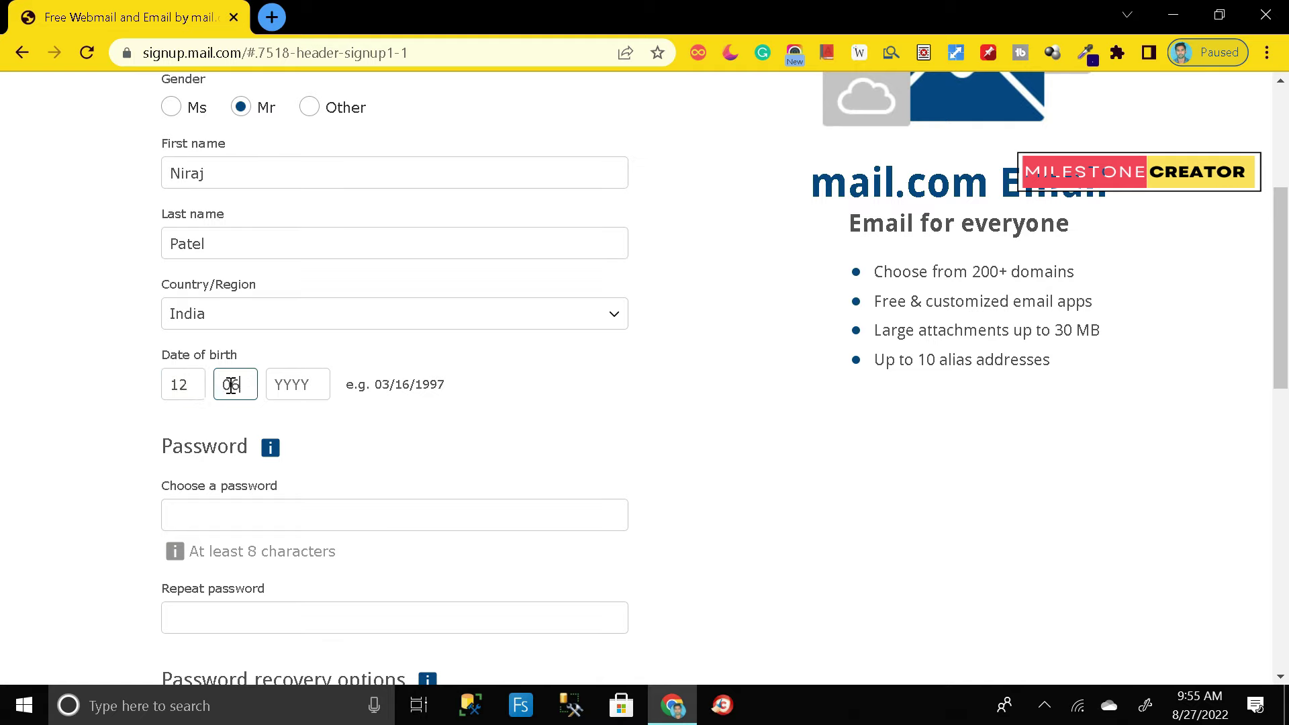
{"action": "left_click", "coordinate": [309, 387]}
{"action": "type", "text": "1993"}
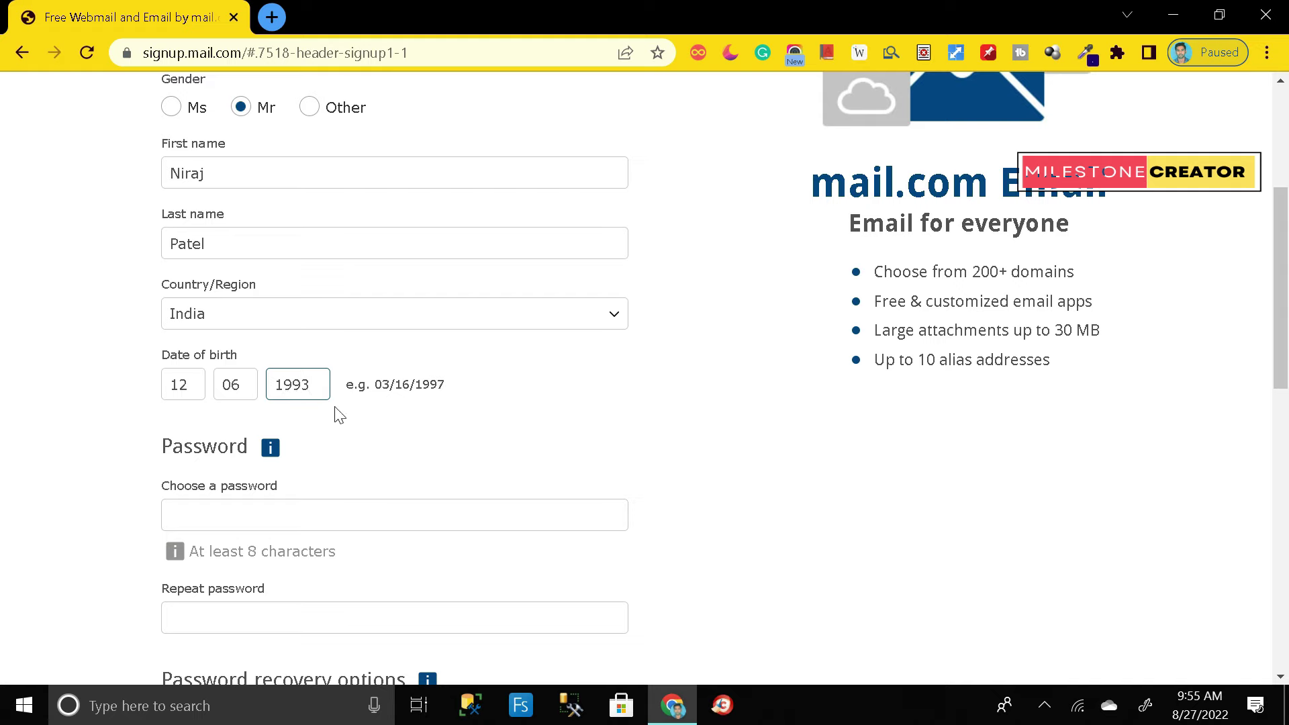
{"action": "scroll", "coordinate": [339, 415], "scroll_direction": "down", "scroll_amount": 1}
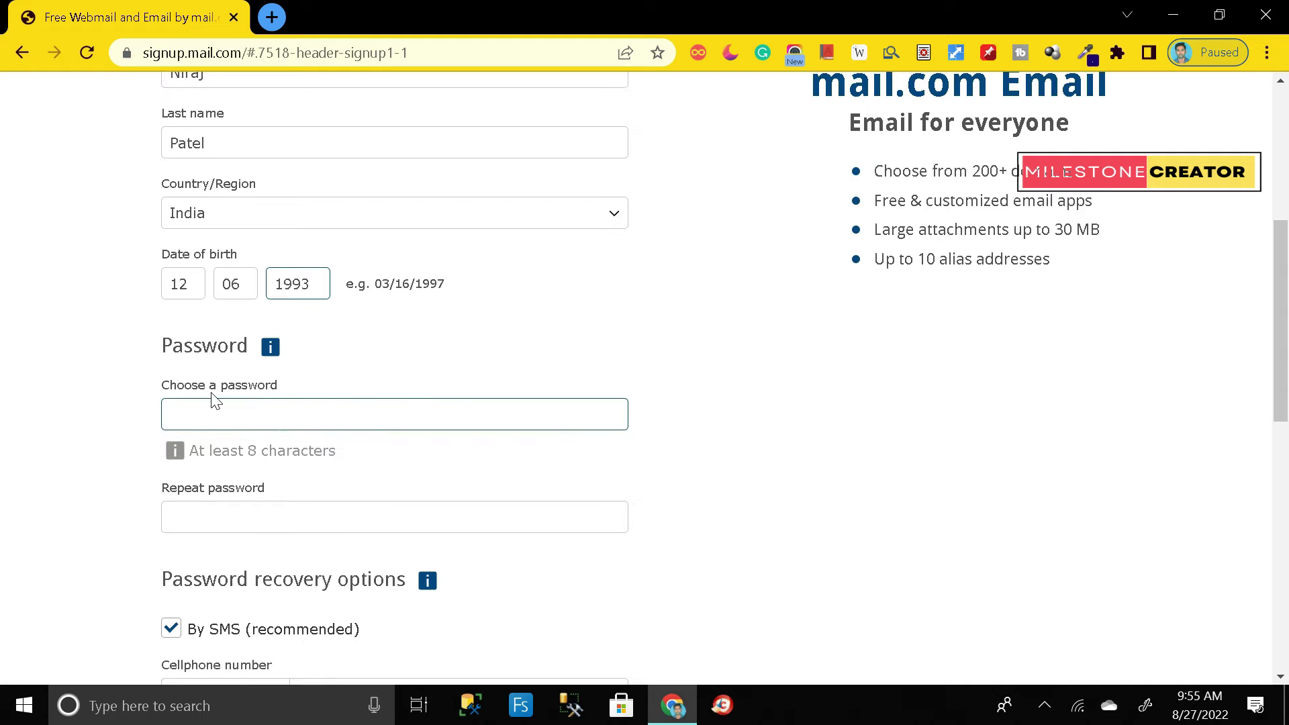
Step: Enter the account password and repeat it in the confirmation field
{"action": "scroll", "coordinate": [289, 414], "scroll_direction": "down", "scroll_amount": 1}
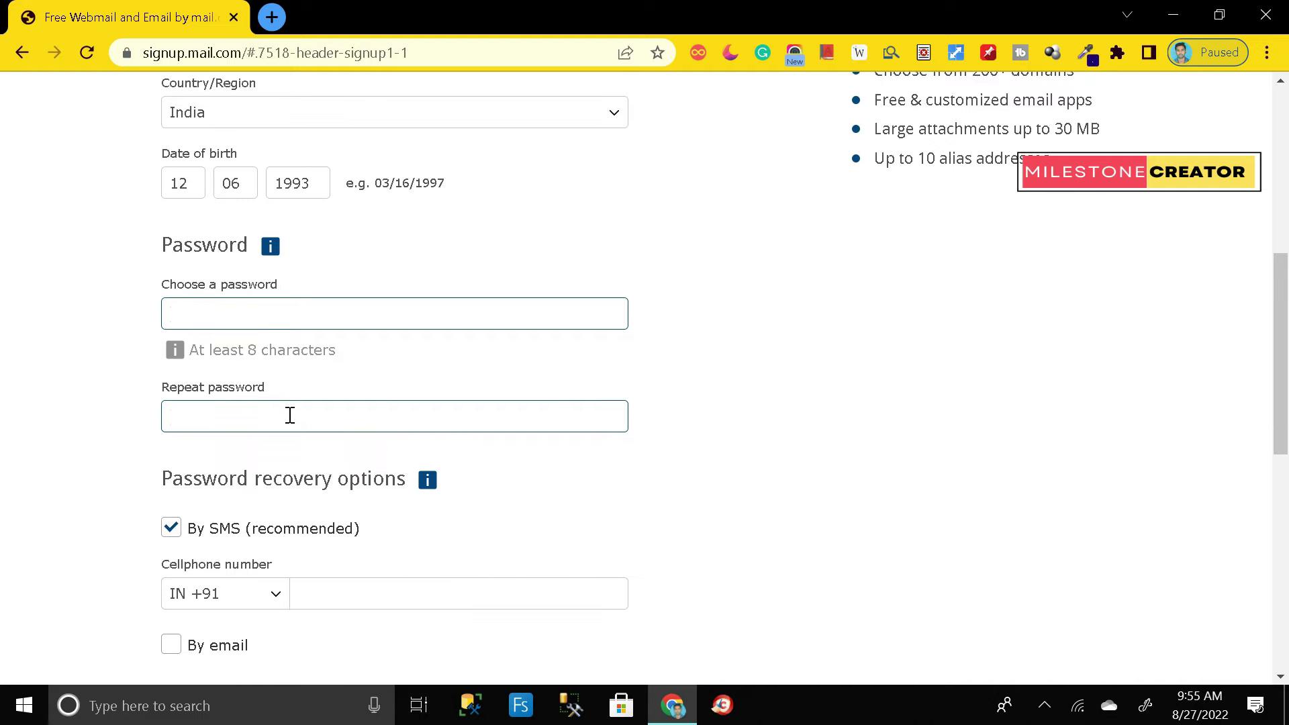
{"action": "type", "text": "*********"}
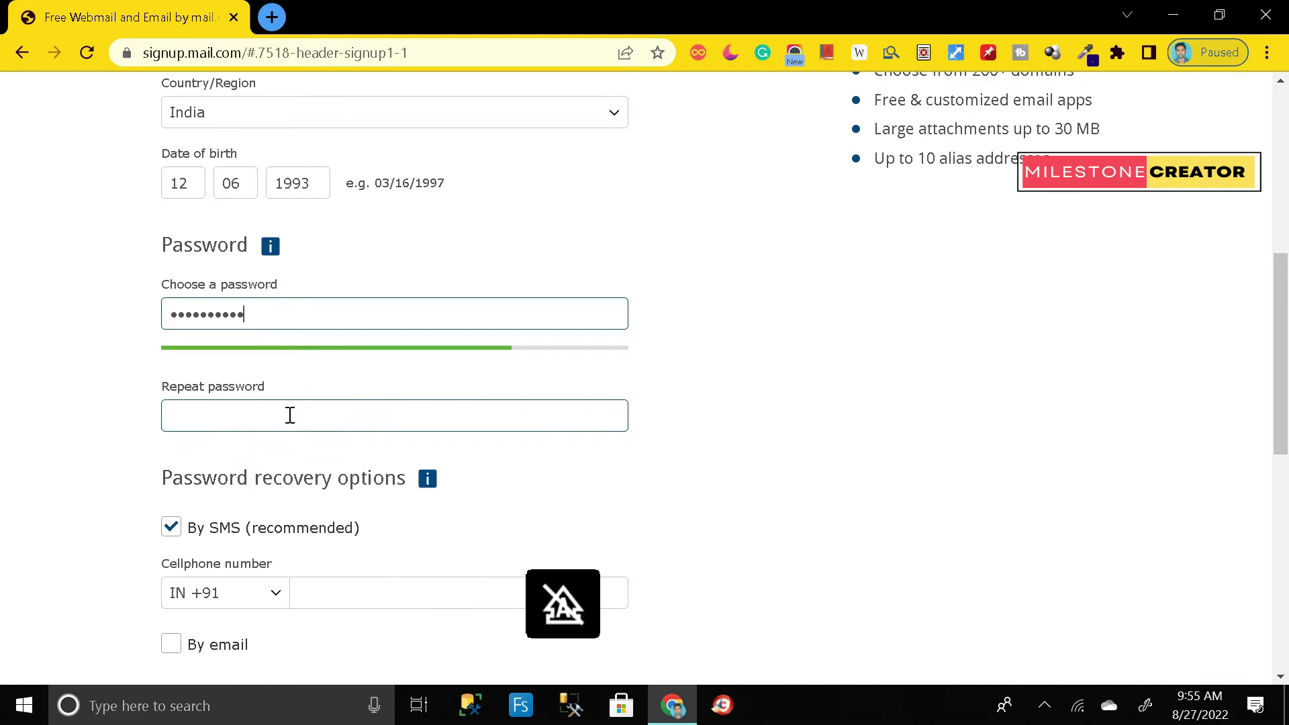
{"action": "left_click", "coordinate": [298, 413]}
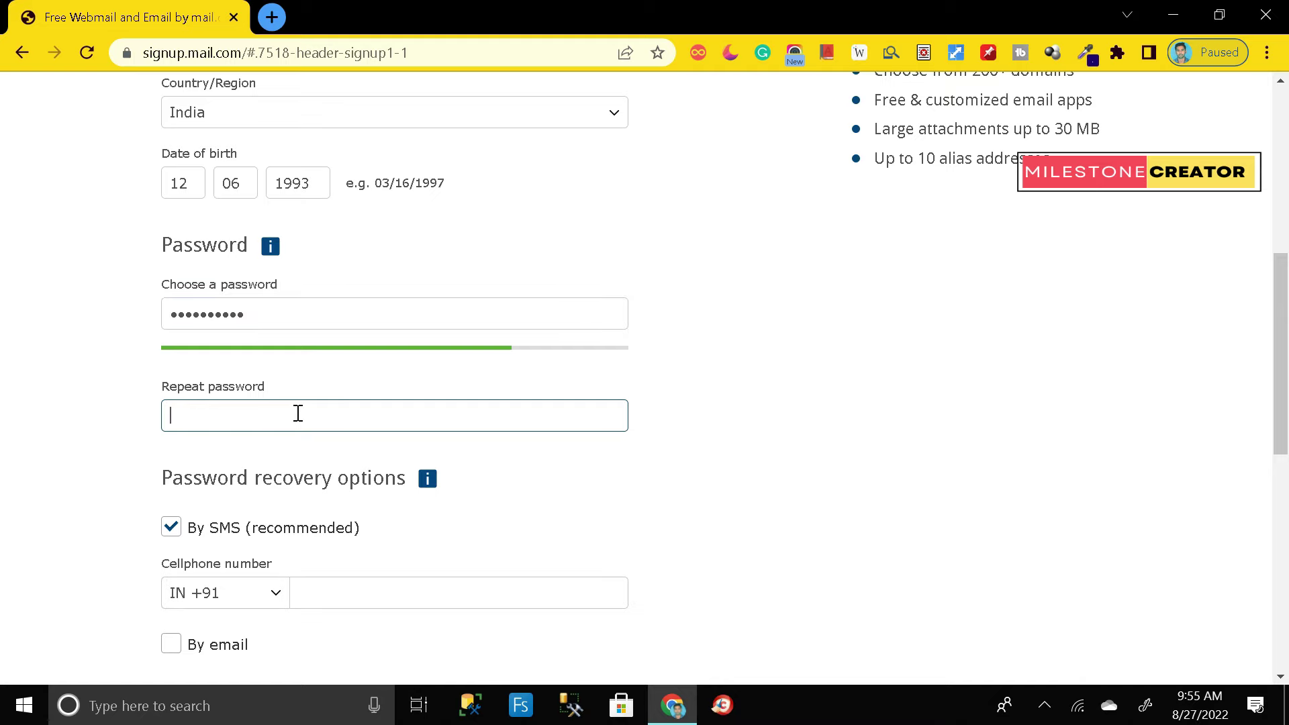
{"action": "type", "text": "**"}
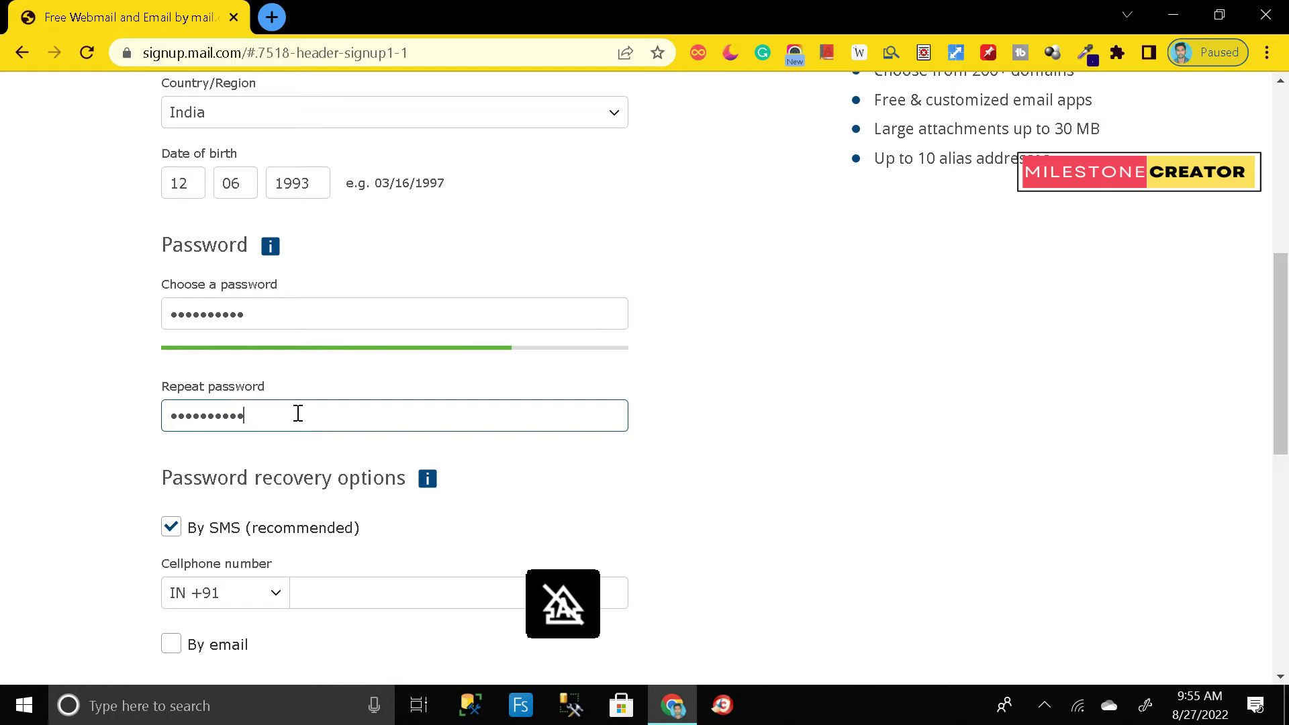
{"action": "scroll", "coordinate": [296, 412], "scroll_direction": "down", "scroll_amount": 3}
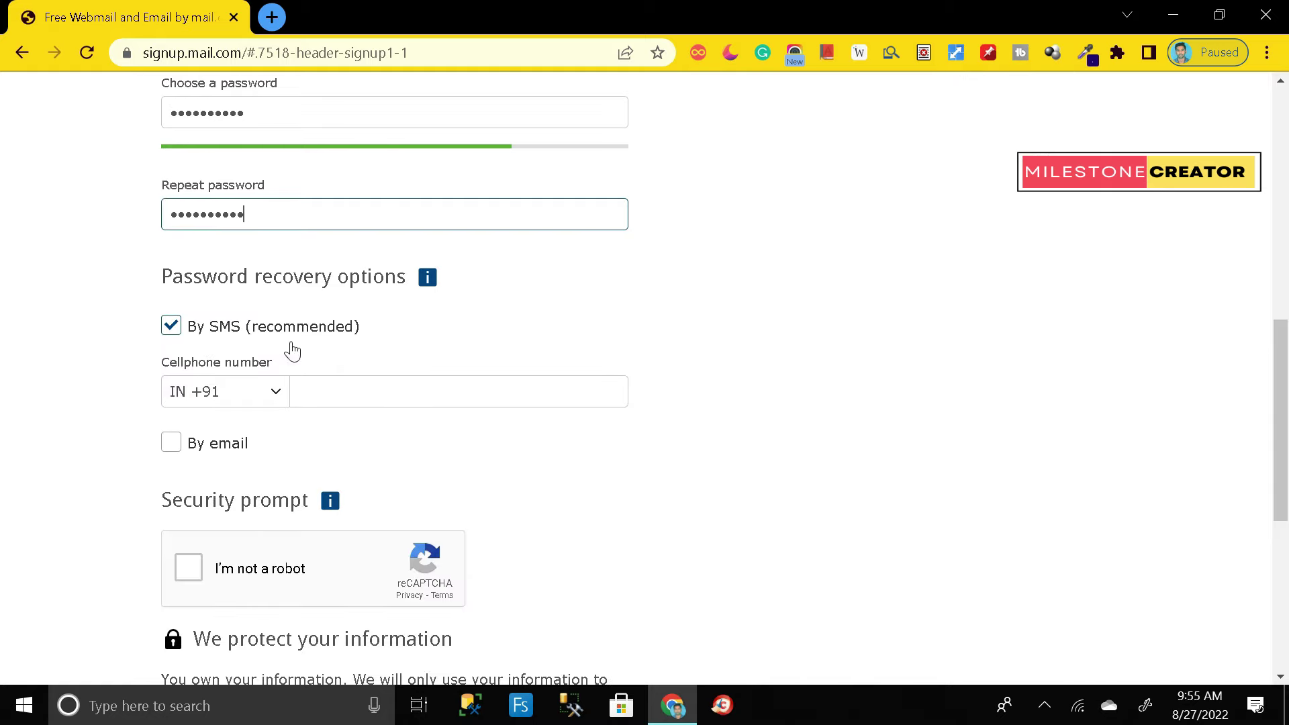
Step: Leave email password recovery switched off, unticking 'By email' again
{"action": "left_click_drag", "start_coordinate": [160, 283], "coordinate": [399, 281]}
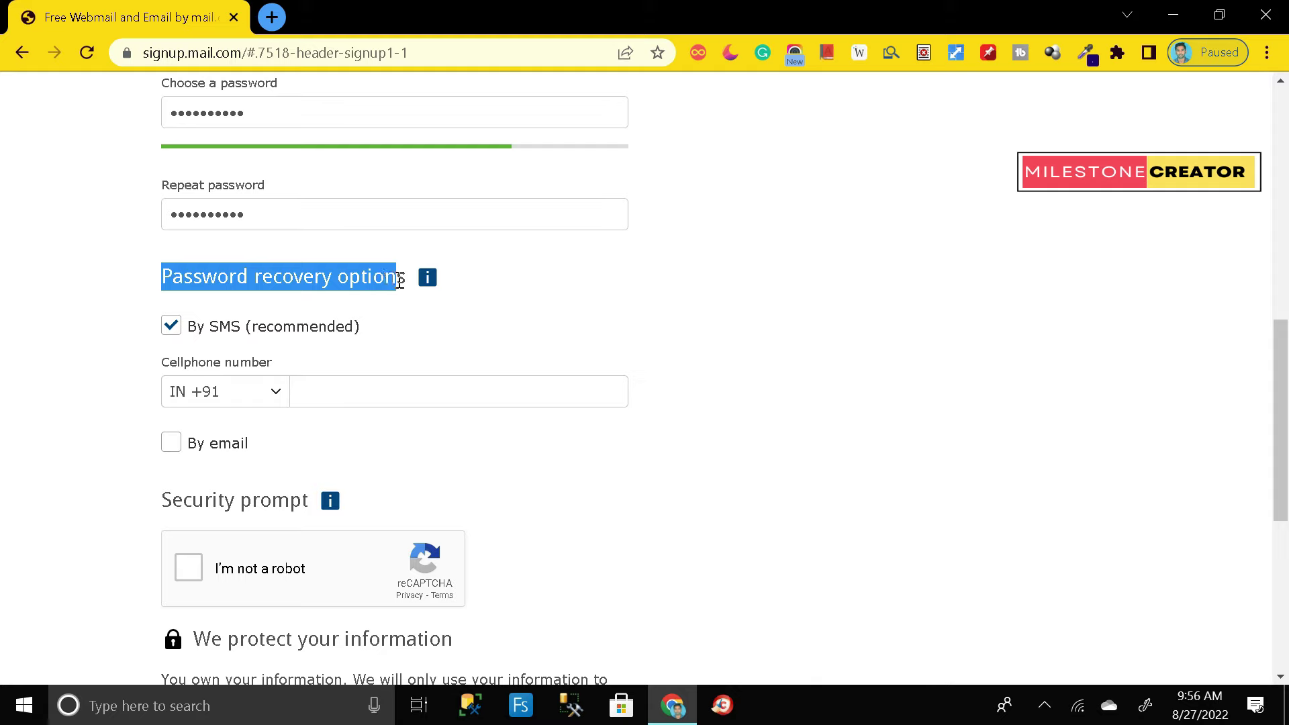
{"action": "left_click", "coordinate": [483, 277]}
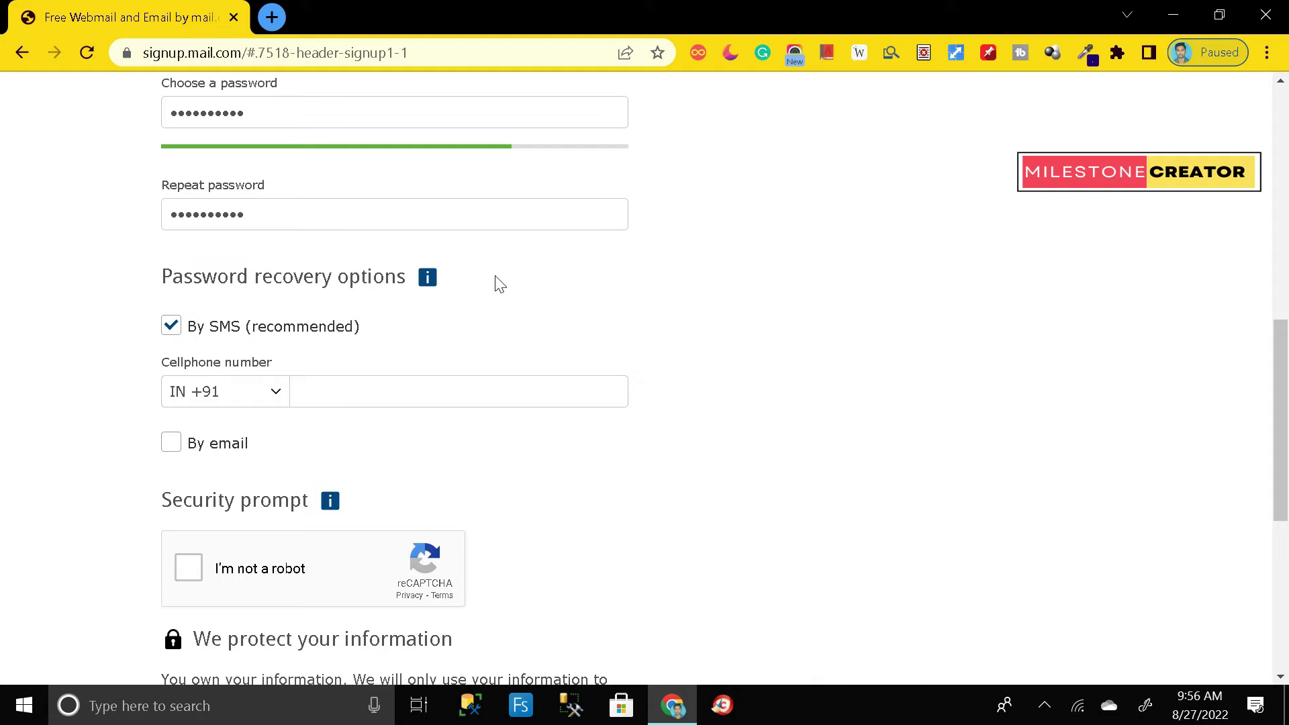
{"action": "left_click", "coordinate": [331, 391]}
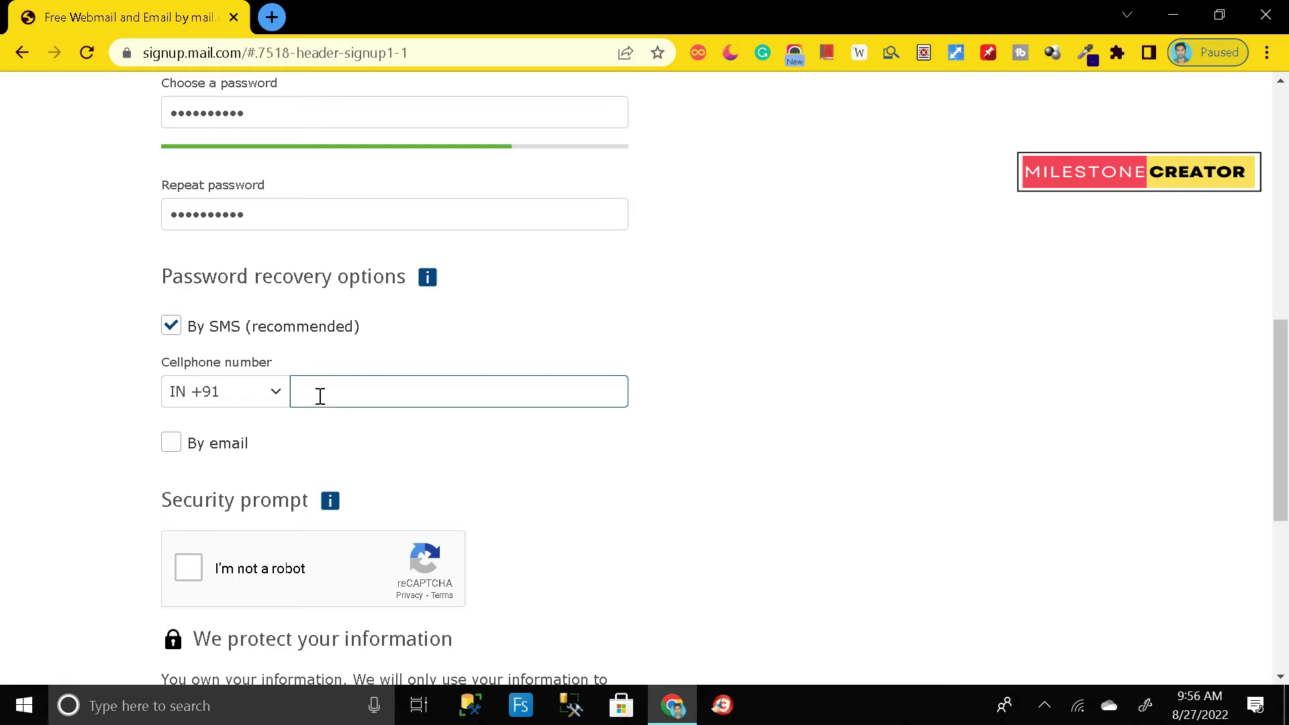
{"action": "left_click", "coordinate": [242, 446]}
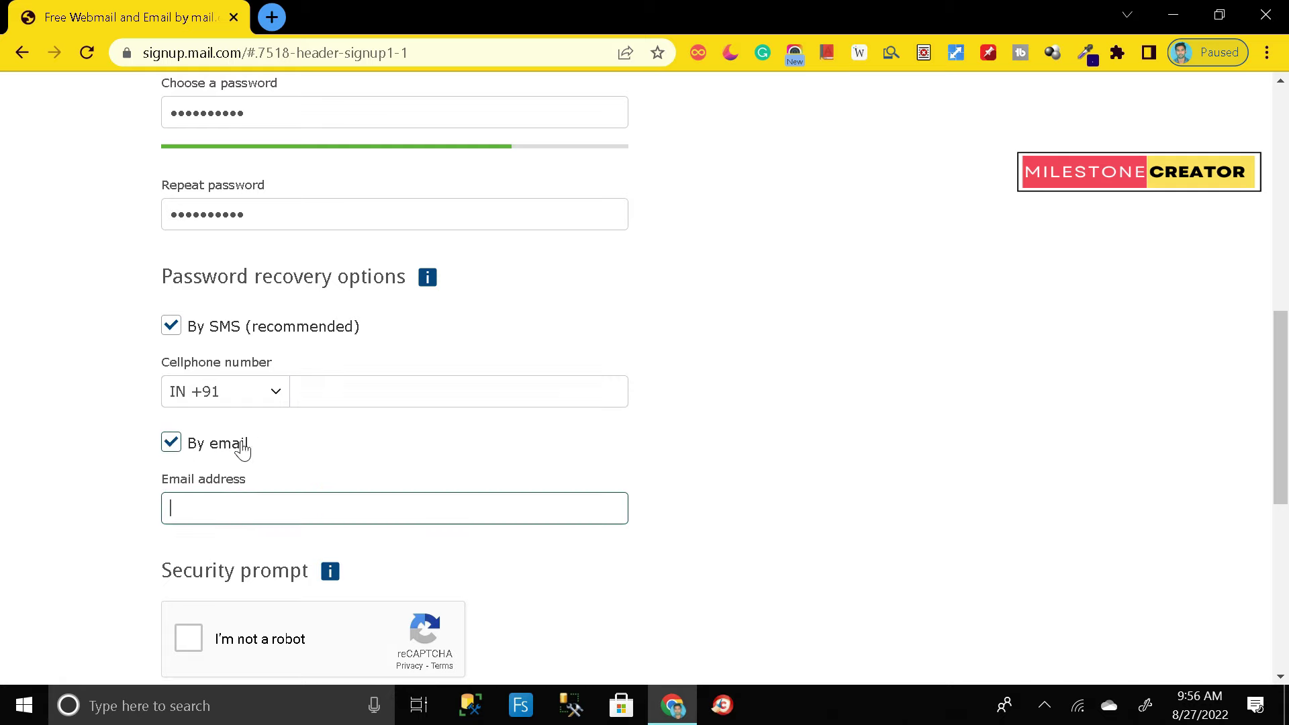
{"action": "scroll", "coordinate": [243, 450], "scroll_direction": "down", "scroll_amount": 1}
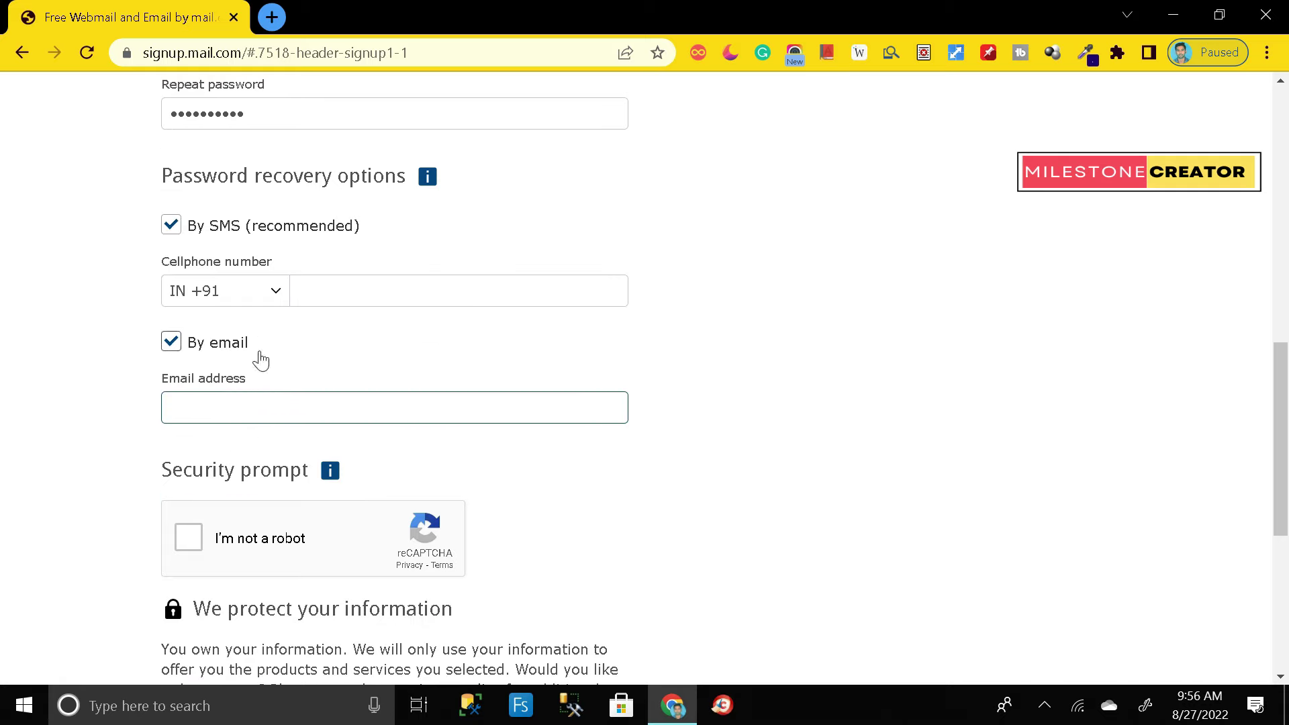
{"action": "left_click", "coordinate": [172, 341]}
Step: Enter the recovery cellphone number, keeping the IN +91 country code
{"action": "left_click", "coordinate": [332, 294]}
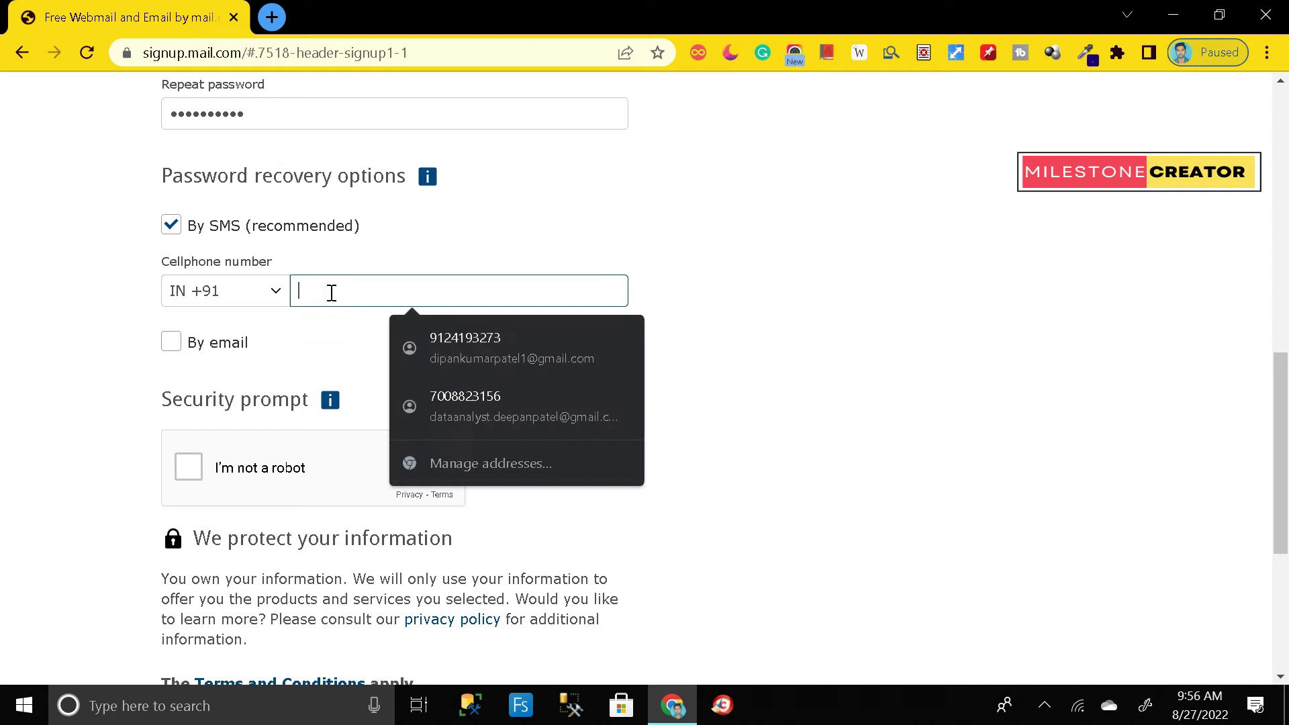
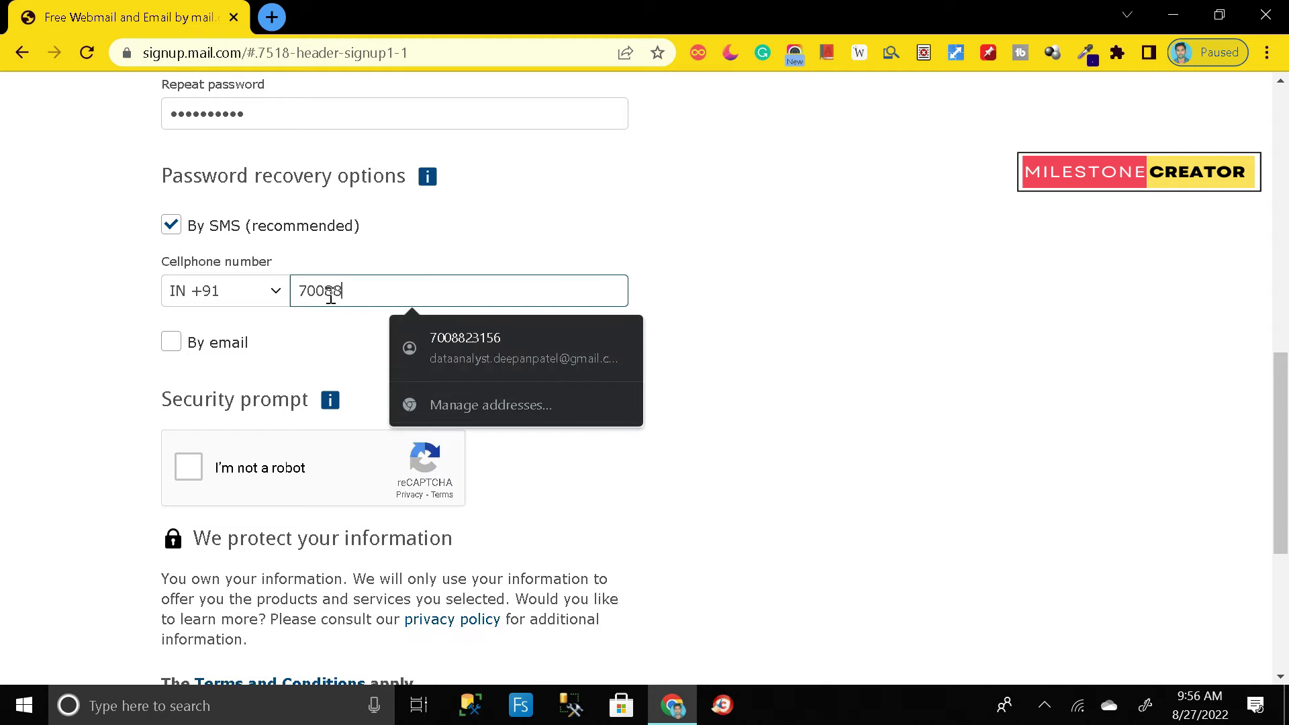
{"action": "left_click", "coordinate": [758, 247]}
{"action": "scroll", "coordinate": [657, 343], "scroll_direction": "down", "scroll_amount": 1}
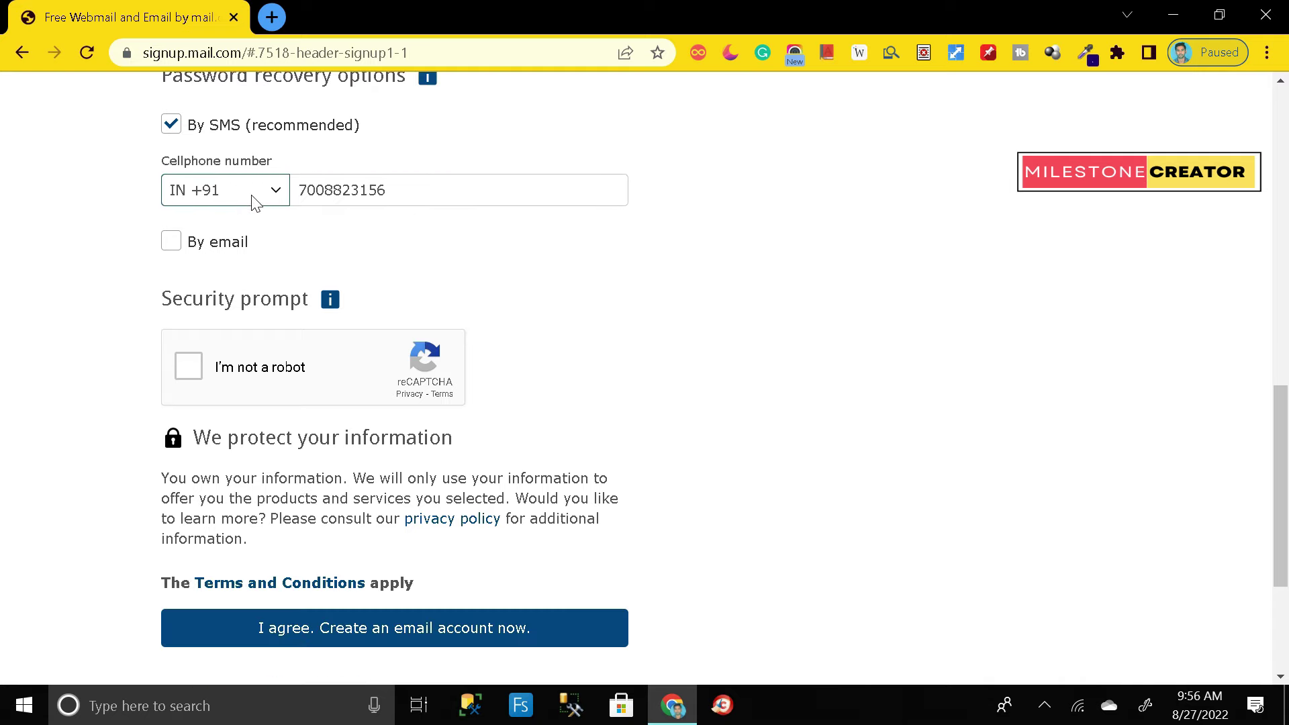
{"action": "left_click", "coordinate": [276, 193]}
{"action": "left_click", "coordinate": [276, 192]}
Step: Tick 'I'm not a robot' and submit with 'I agree. Create an email account now.'
{"action": "left_click", "coordinate": [185, 369]}
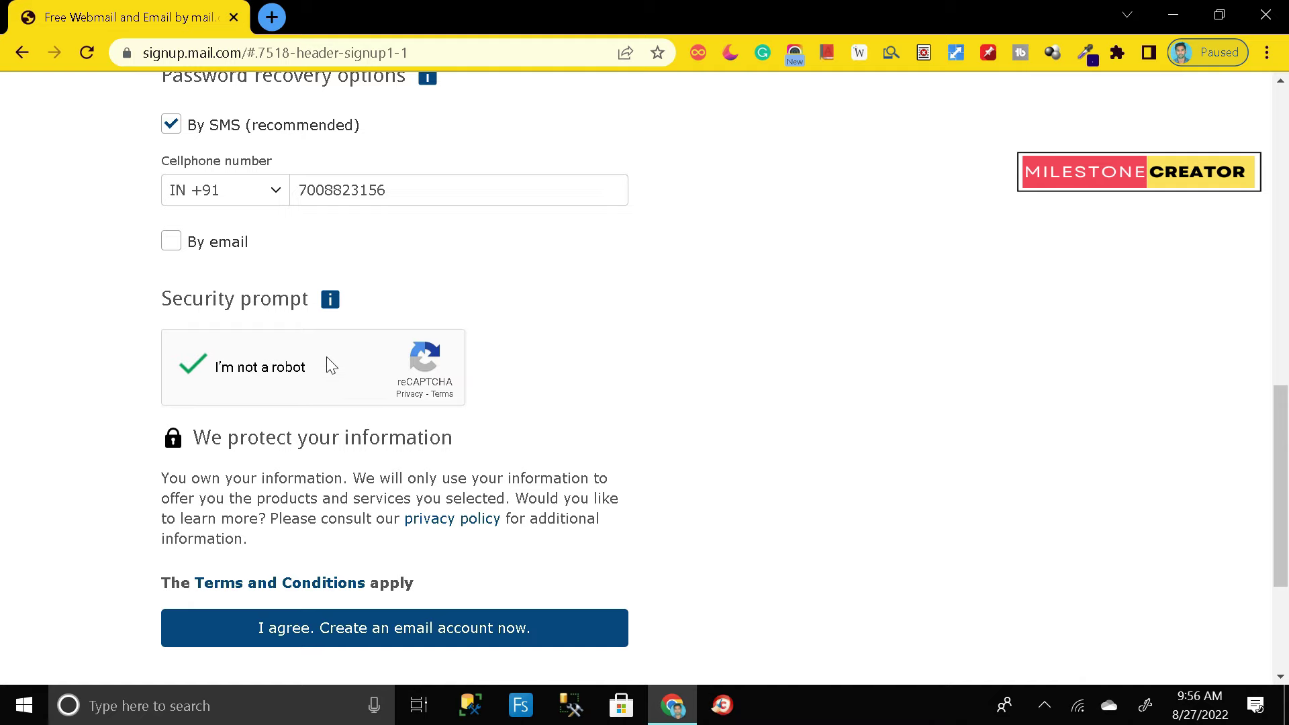
{"action": "scroll", "coordinate": [329, 363], "scroll_direction": "down", "scroll_amount": 1}
{"action": "left_click", "coordinate": [354, 531]}
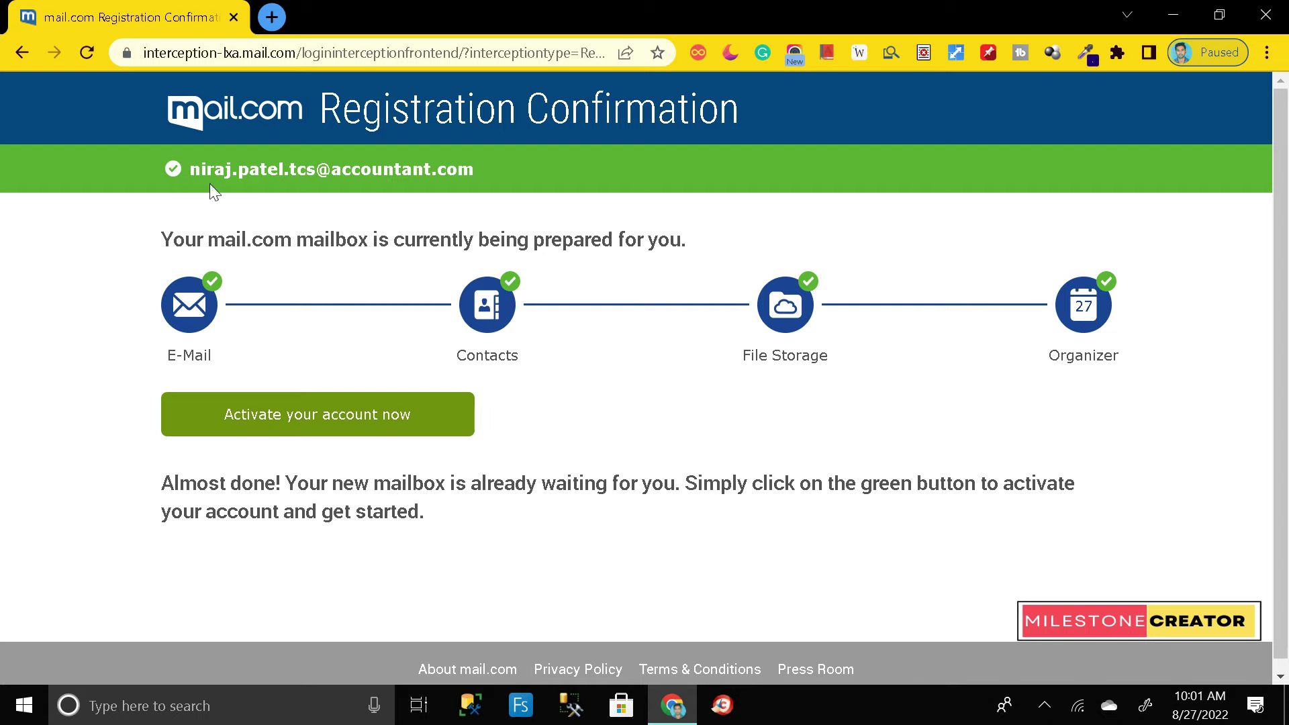
{"action": "left_click_drag", "start_coordinate": [197, 172], "coordinate": [456, 175]}
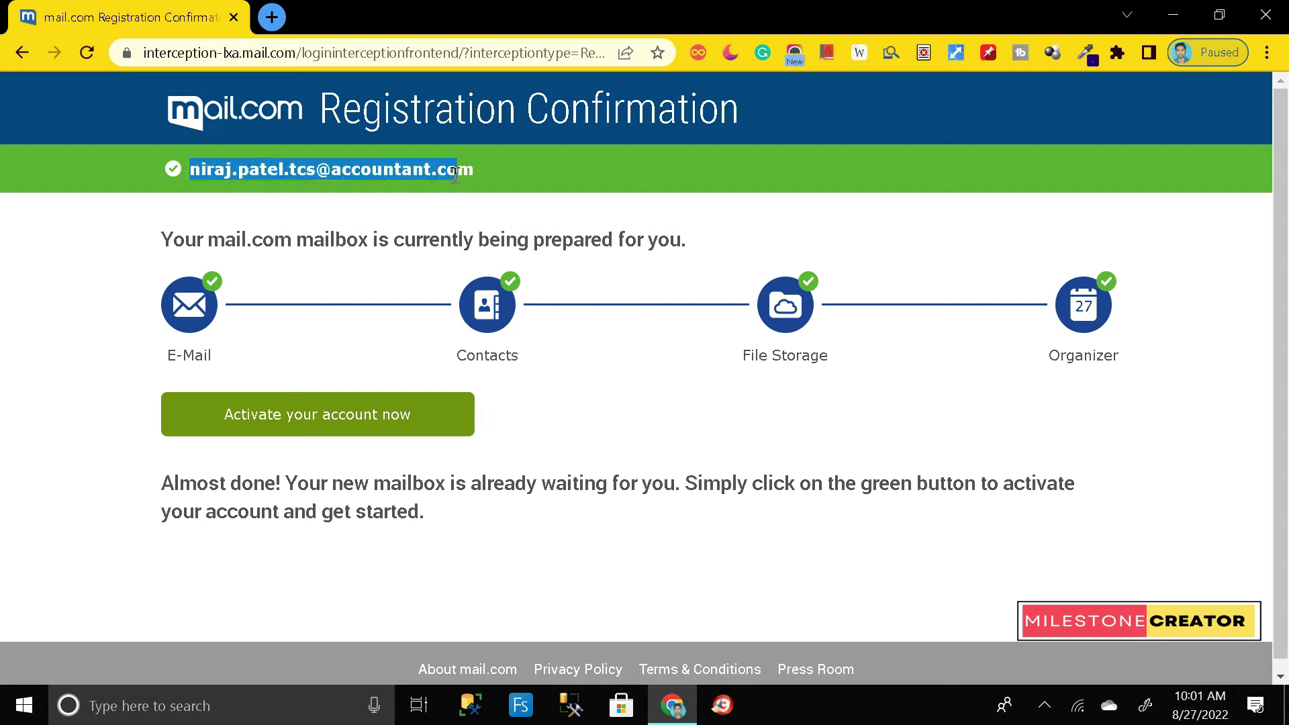
{"action": "left_click", "coordinate": [134, 231]}
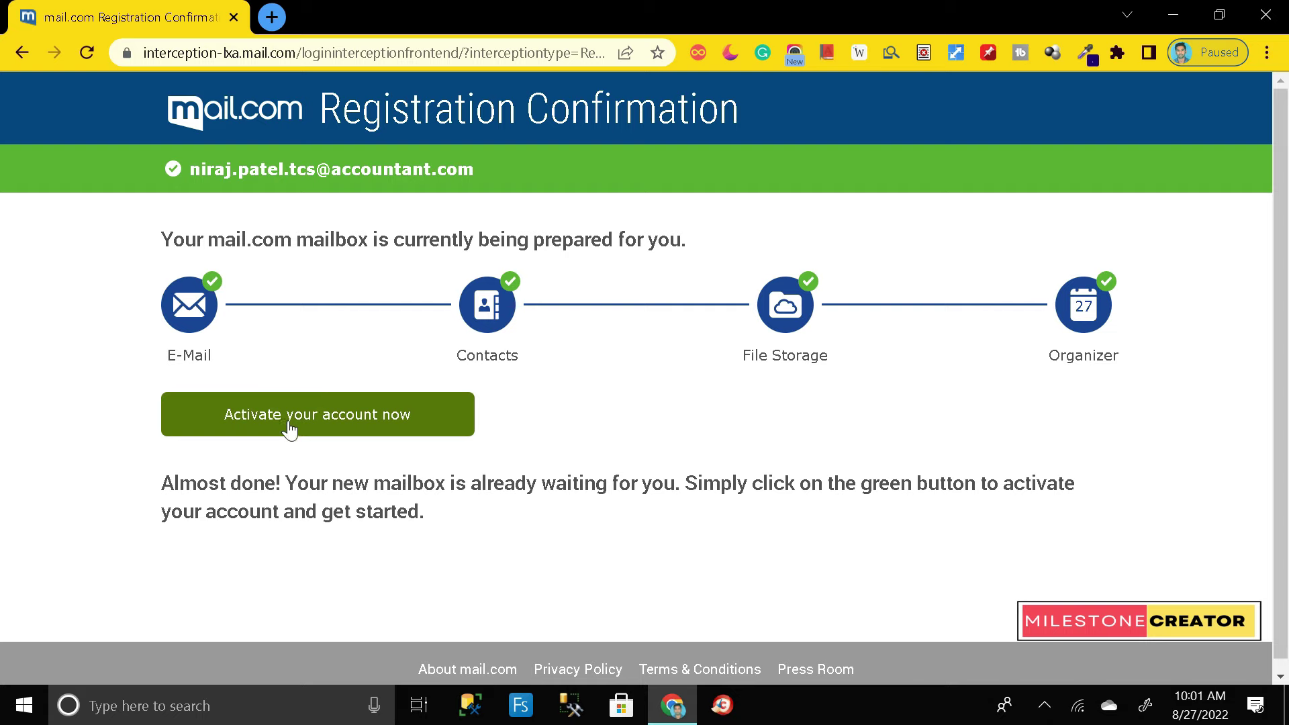
{"action": "left_click", "coordinate": [331, 425]}
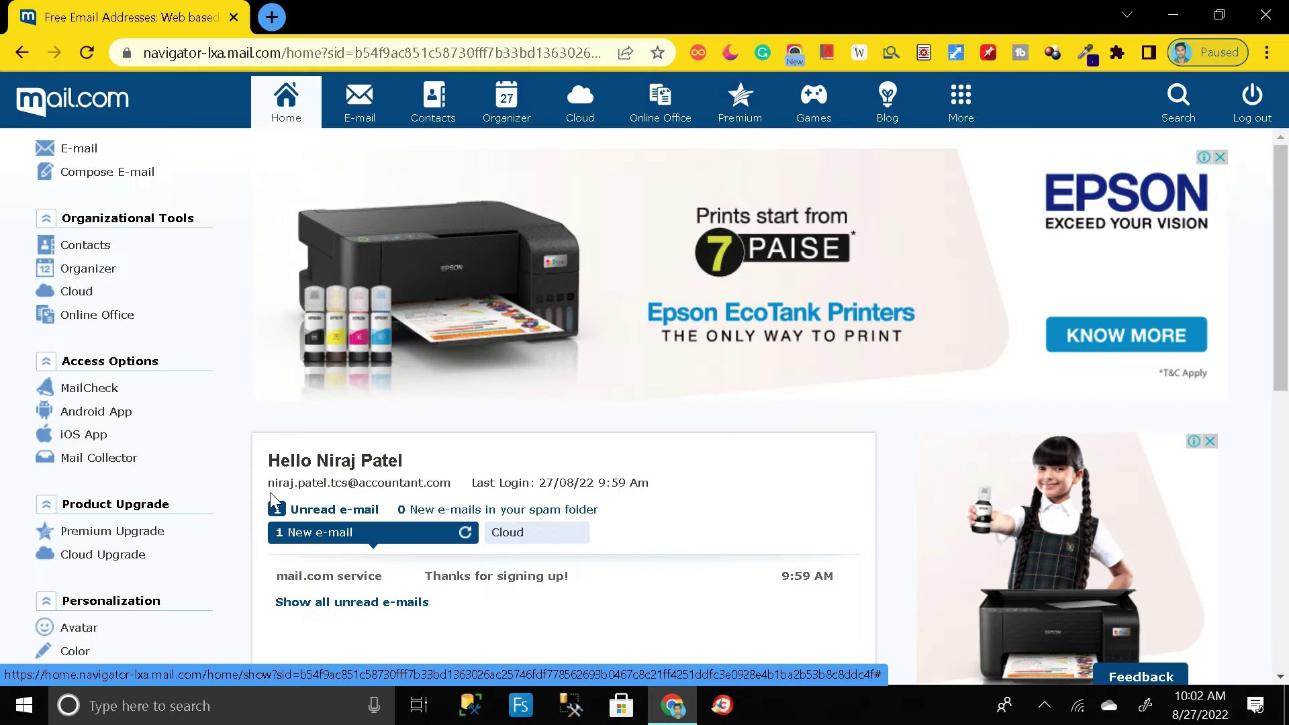
{"action": "left_click_drag", "start_coordinate": [267, 484], "coordinate": [453, 487]}
{"action": "left_click", "coordinate": [455, 487]}
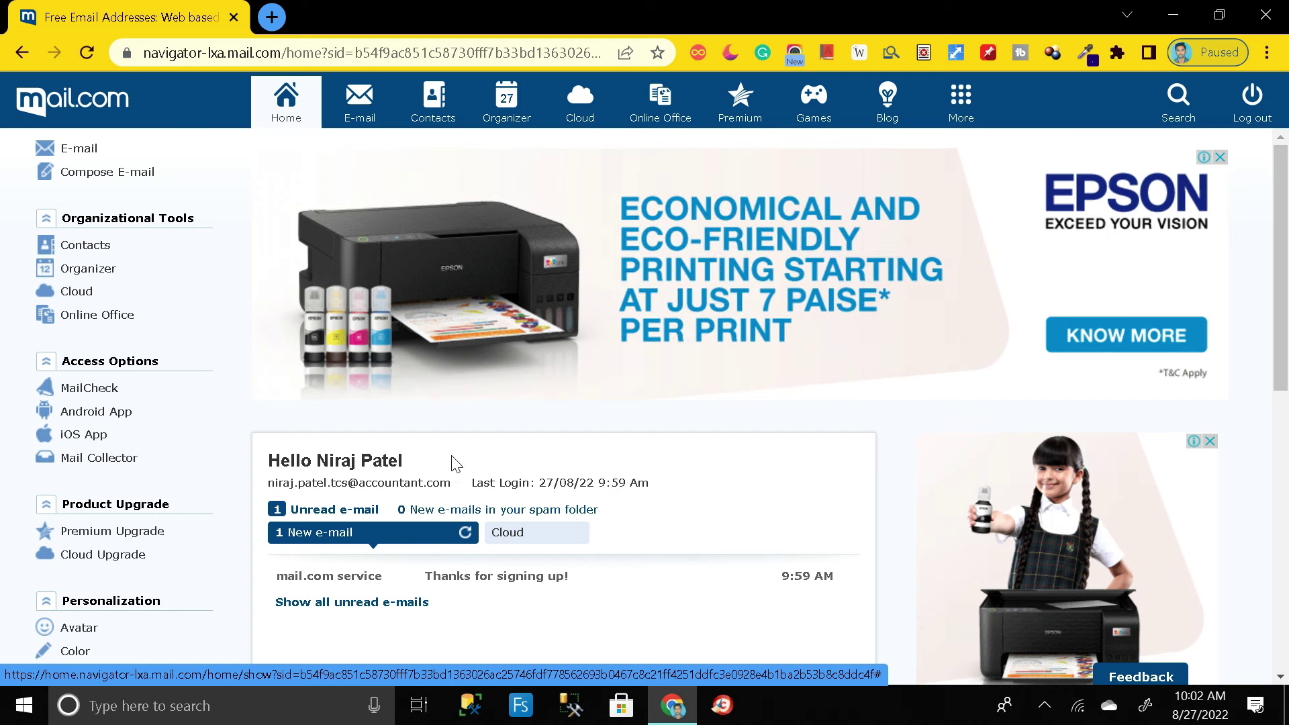
{"action": "scroll", "coordinate": [451, 463], "scroll_direction": "down", "scroll_amount": 2}
{"action": "left_click_drag", "start_coordinate": [267, 382], "coordinate": [411, 384]}
{"action": "left_click", "coordinate": [433, 382]}
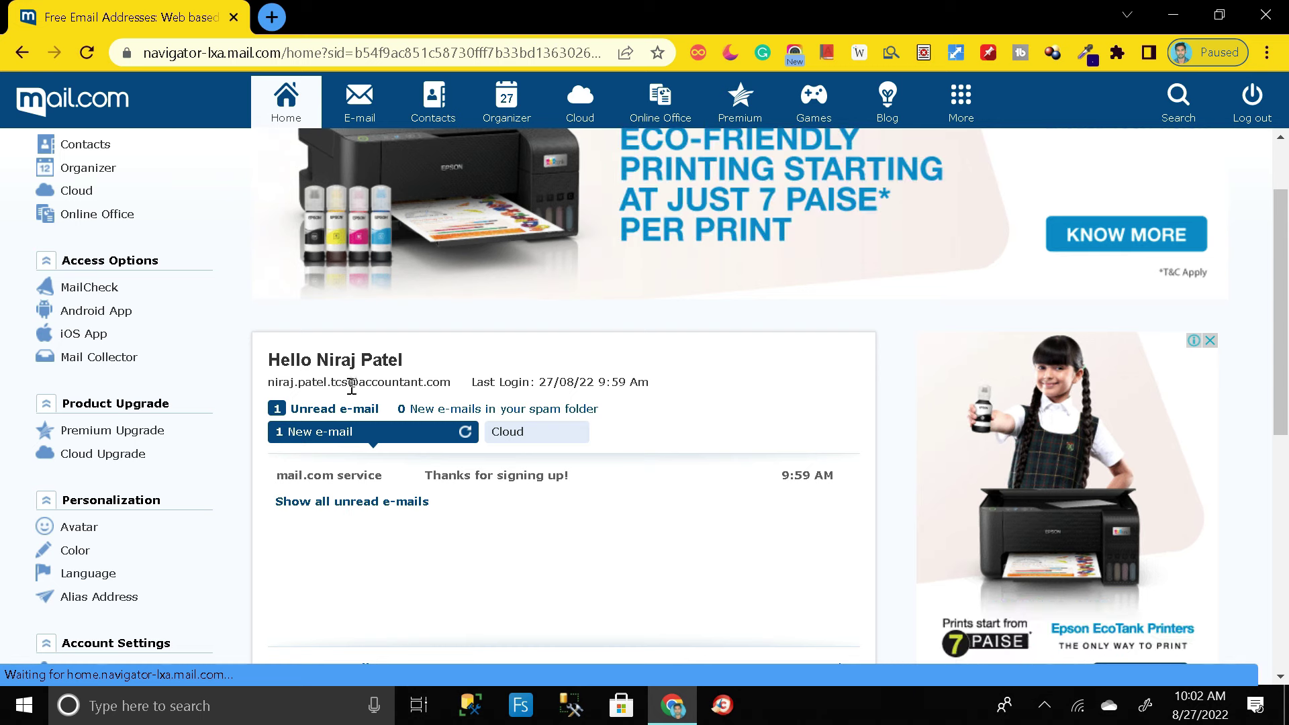
{"action": "left_click_drag", "start_coordinate": [268, 384], "coordinate": [452, 388]}
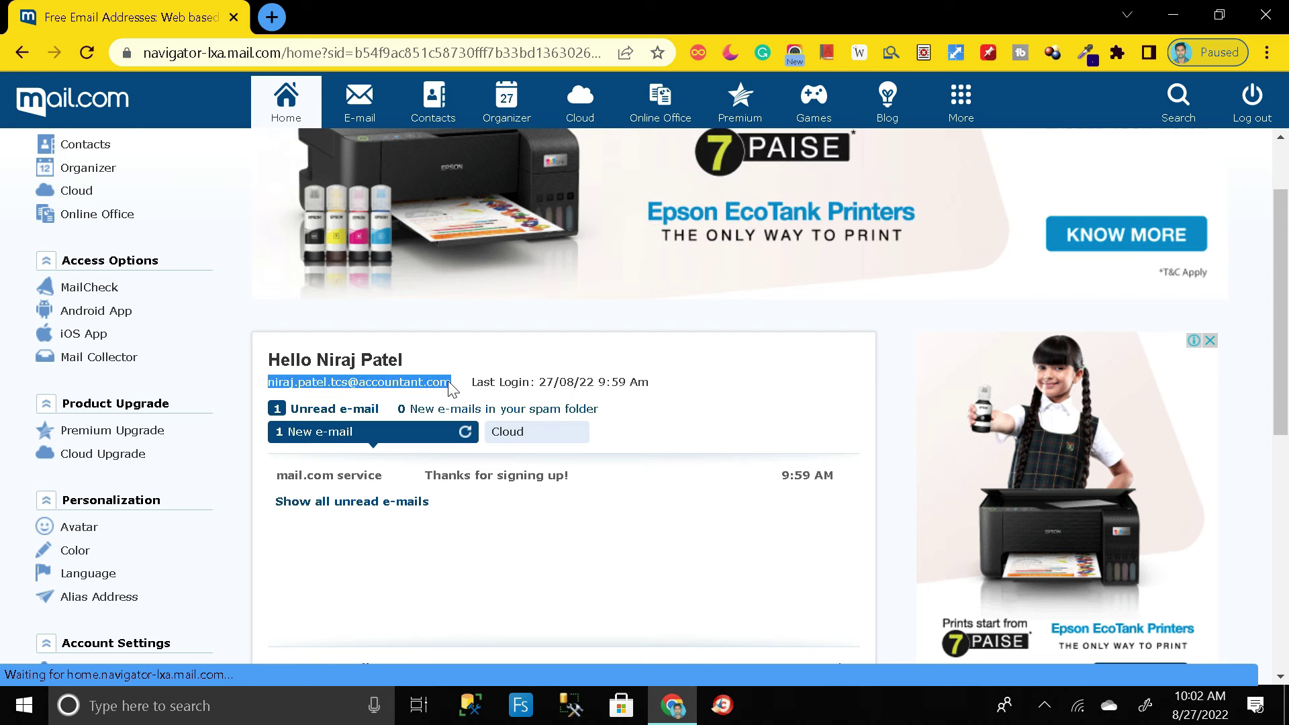
{"action": "left_click", "coordinate": [461, 359]}
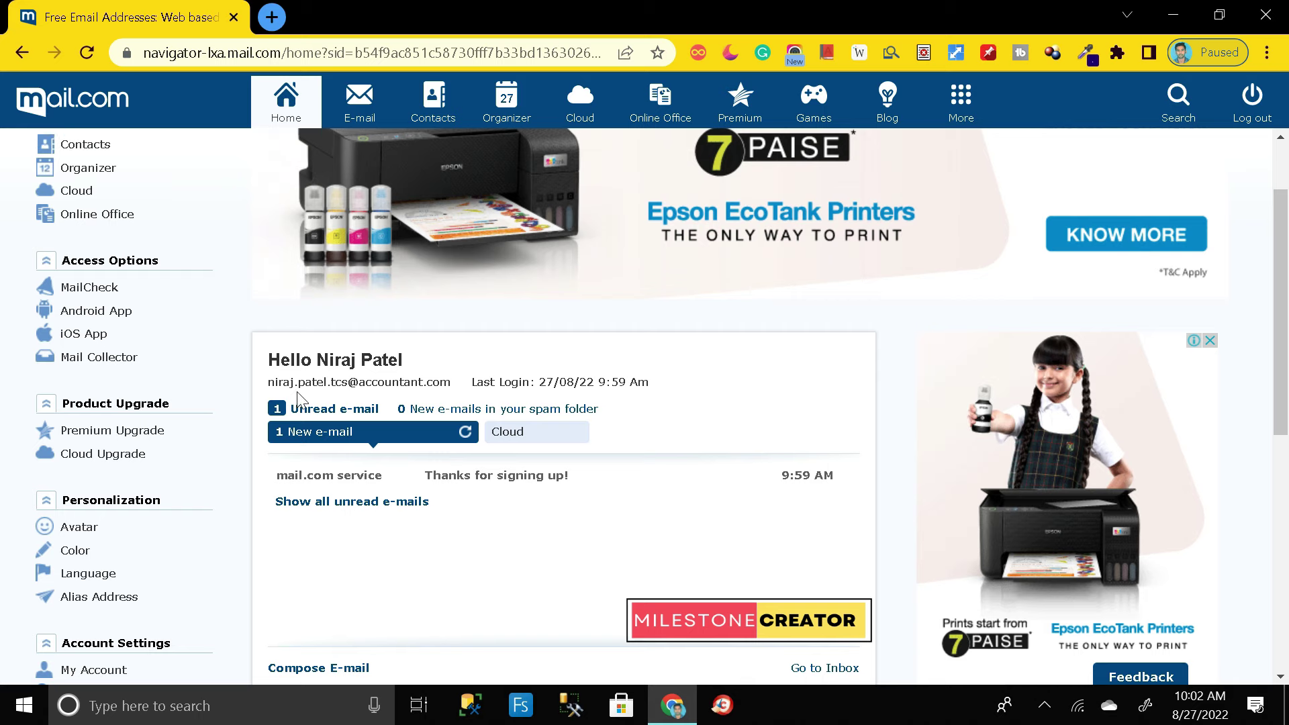
{"action": "left_click_drag", "start_coordinate": [273, 388], "coordinate": [444, 377]}
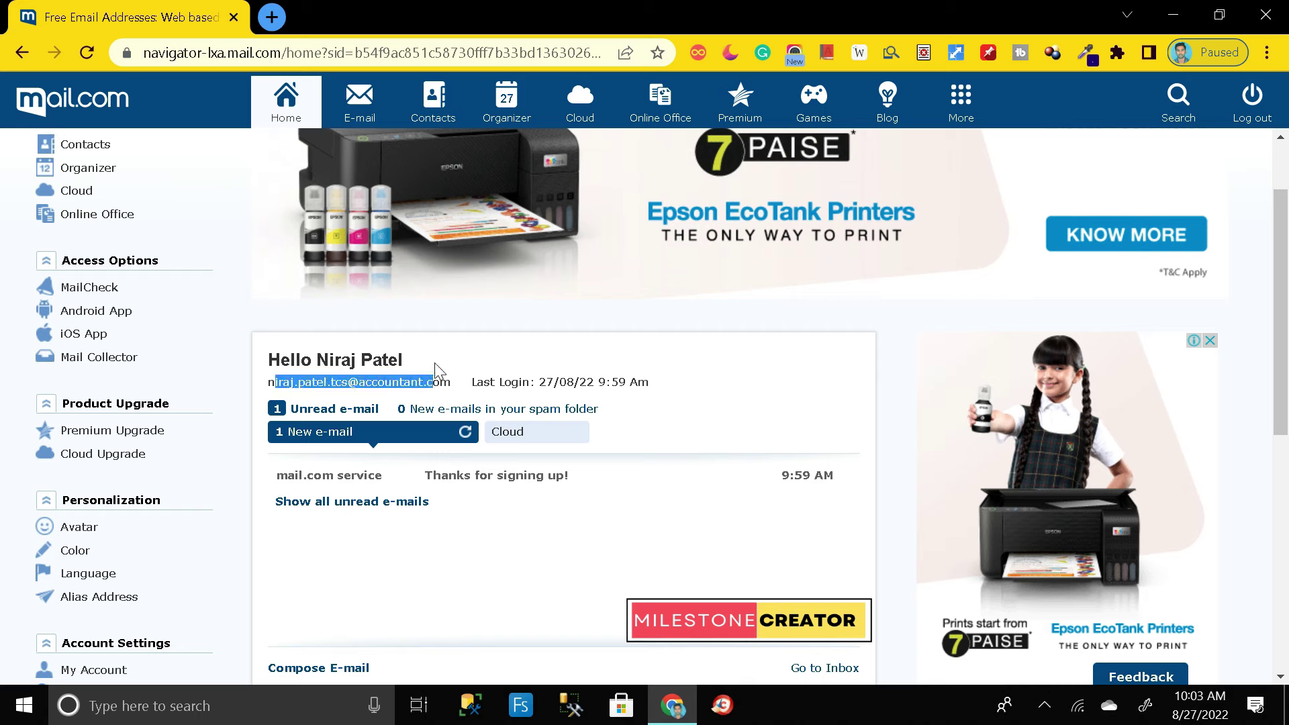
{"action": "left_click", "coordinate": [64, 170]}
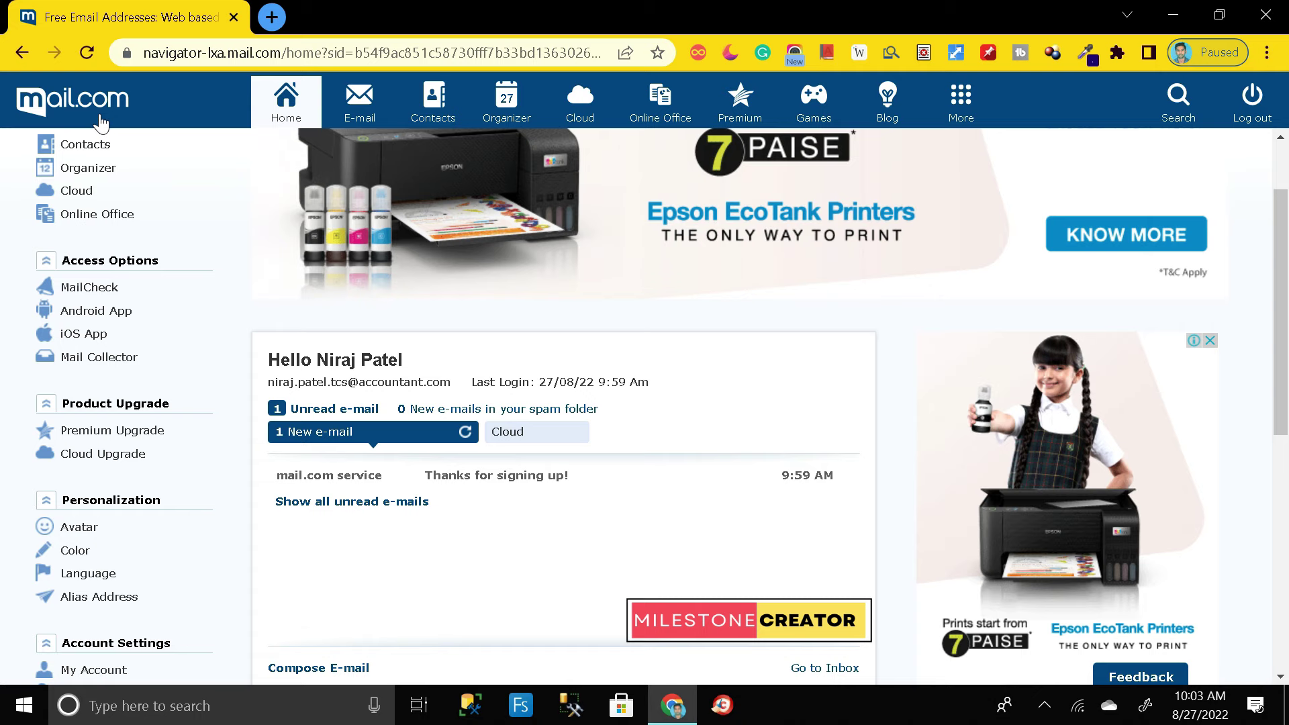